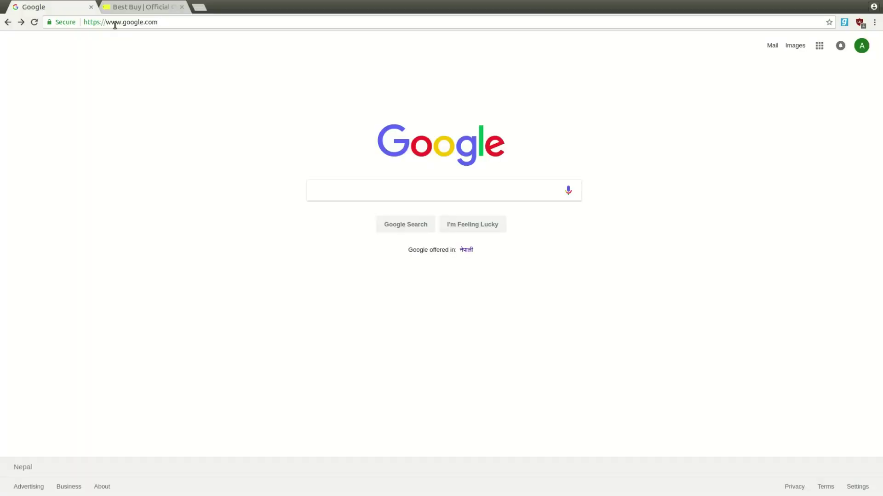
Step: Load grepsr.com/chrome-extension in Chrome to confirm the Grepsr extension is installed
left_click(115, 24)
type("grepsr.c")
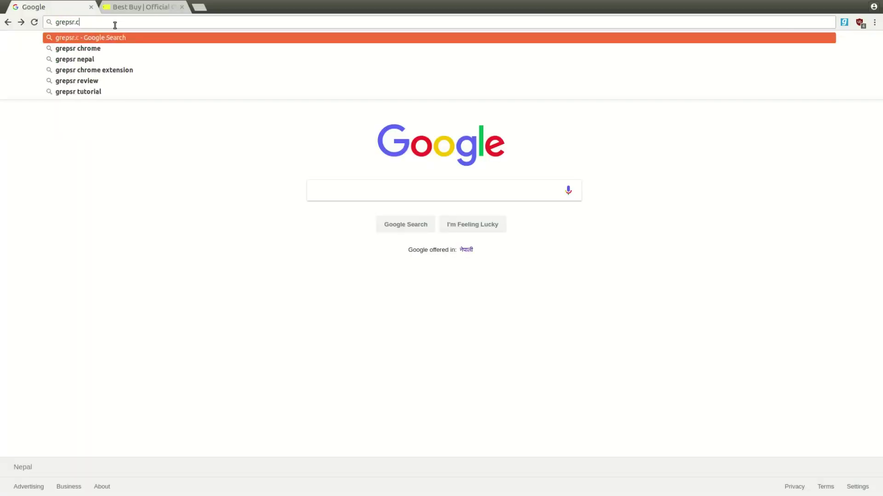
type("om/chrome-extension")
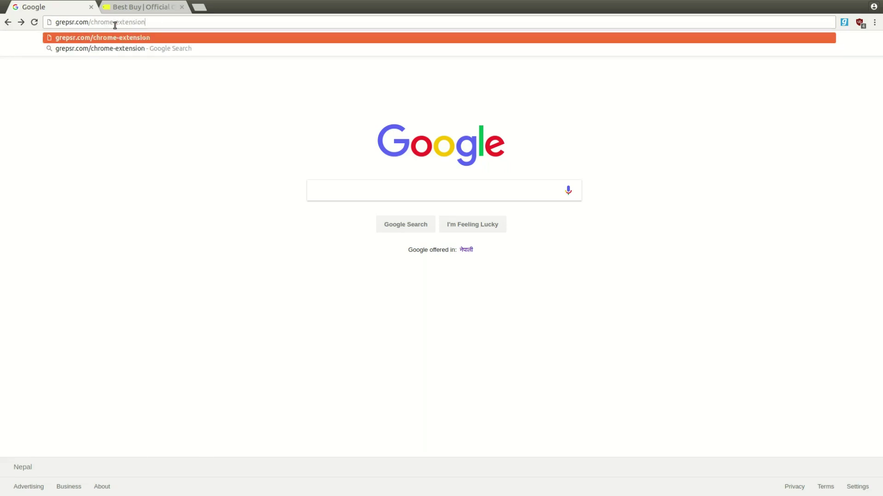
key("Return")
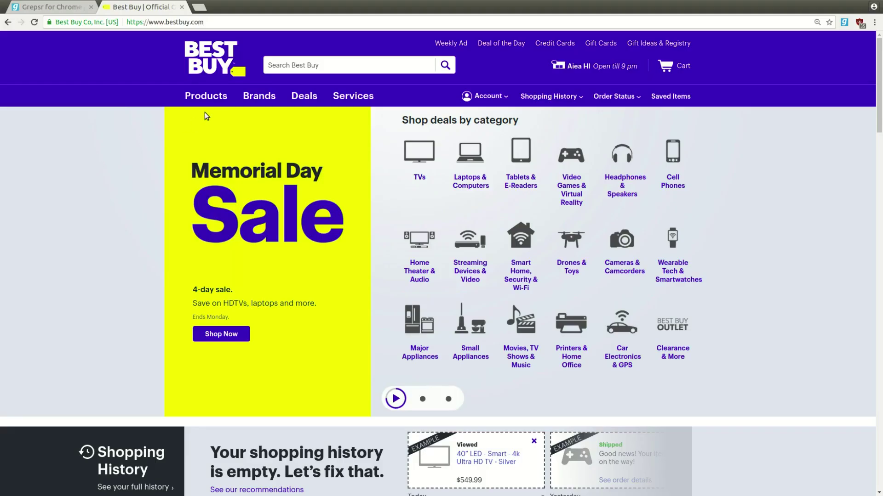
Step: Search Best Buy for '4k tvs' and scroll to the 196 TV listings
left_click(290, 65)
type("4k tvs")
key("Return")
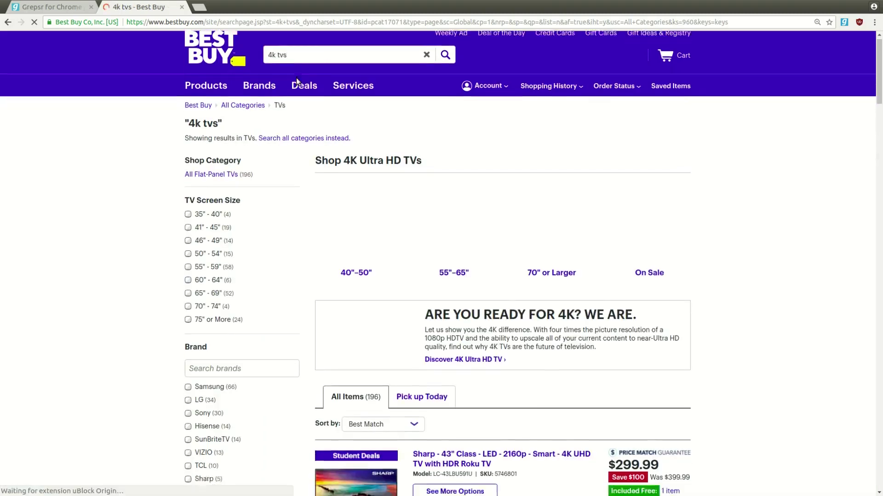
scroll(296, 78, "down", 3)
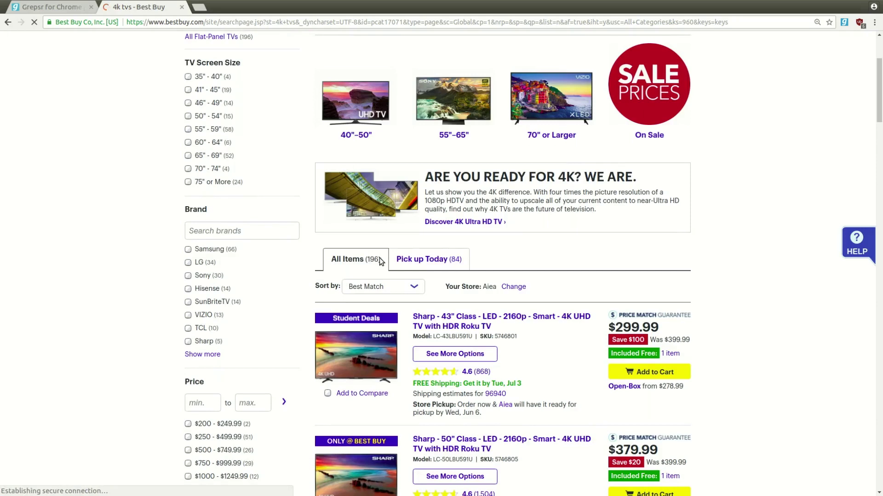
Step: Tag the product titles as a Name field plus a URL field from their links
left_click(843, 23)
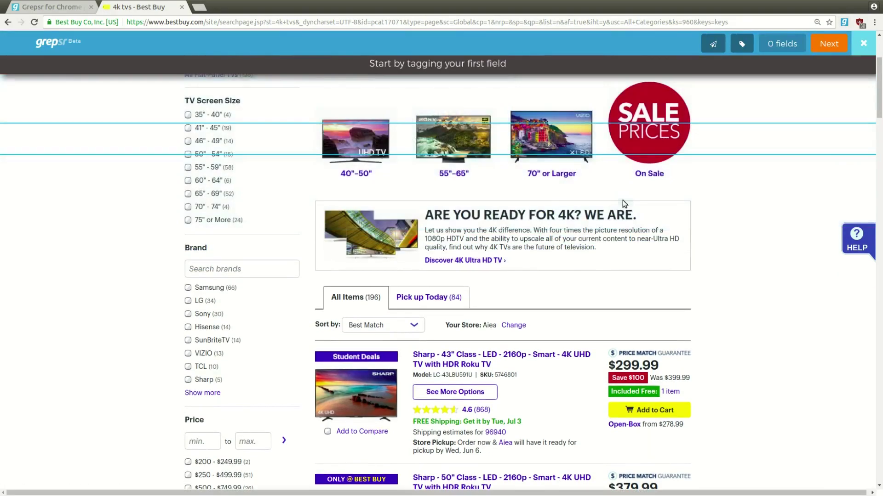
left_click(483, 359)
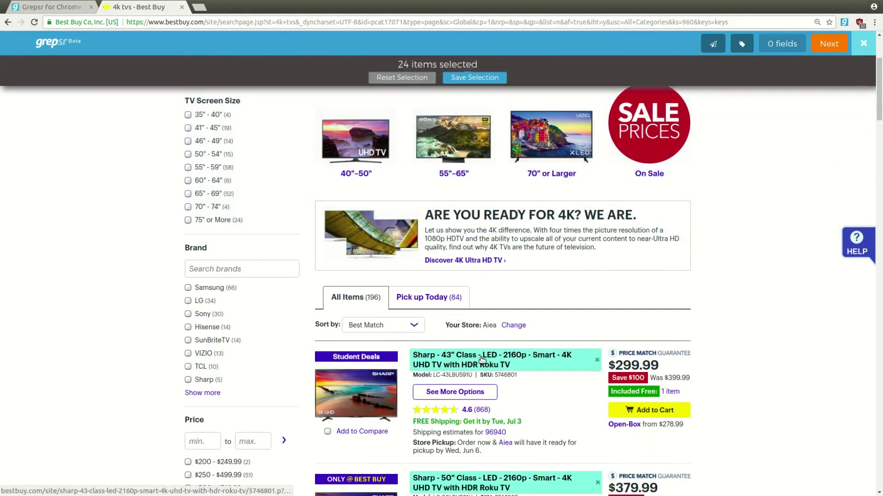
left_click(470, 79)
type("Name")
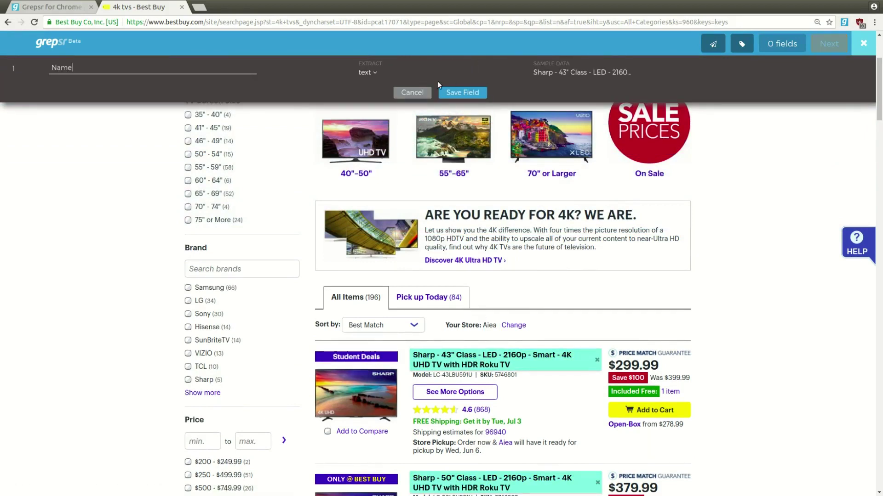
left_click(368, 73)
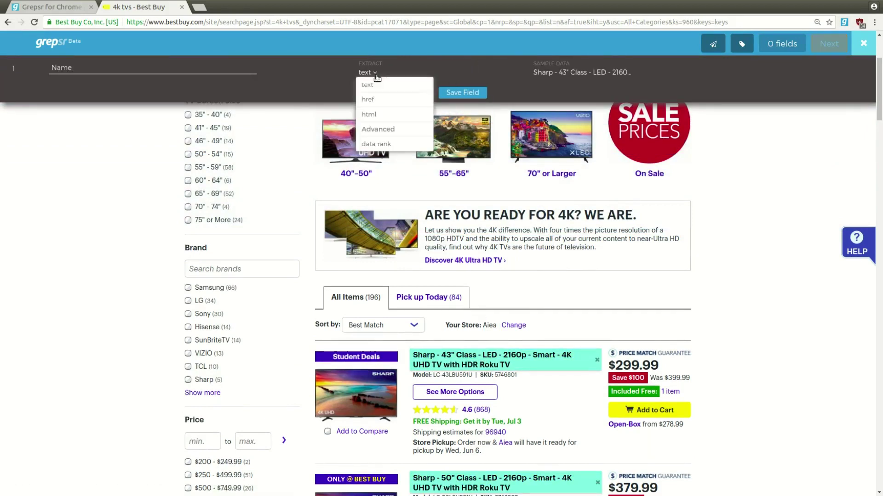
left_click(423, 102)
type("URL")
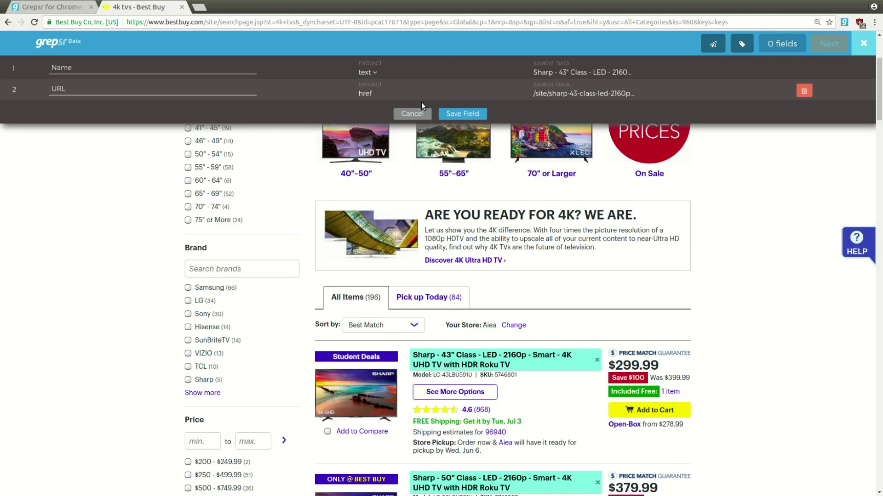
key("Return")
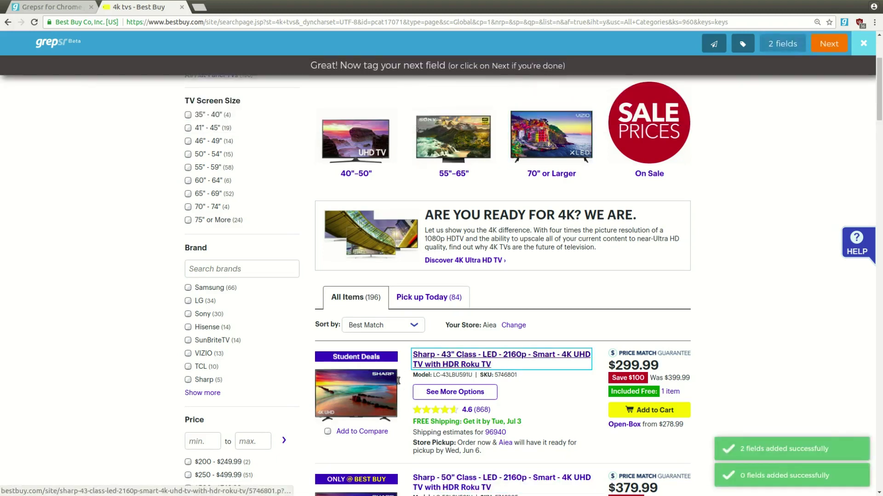
Step: Tag the product thumbnails as an Image field
left_click(379, 390)
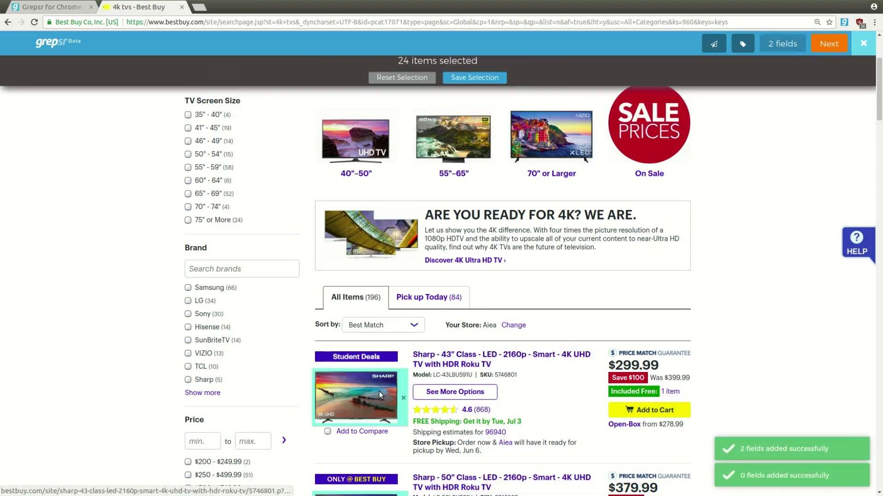
left_click(491, 79)
type("Image")
key("Return")
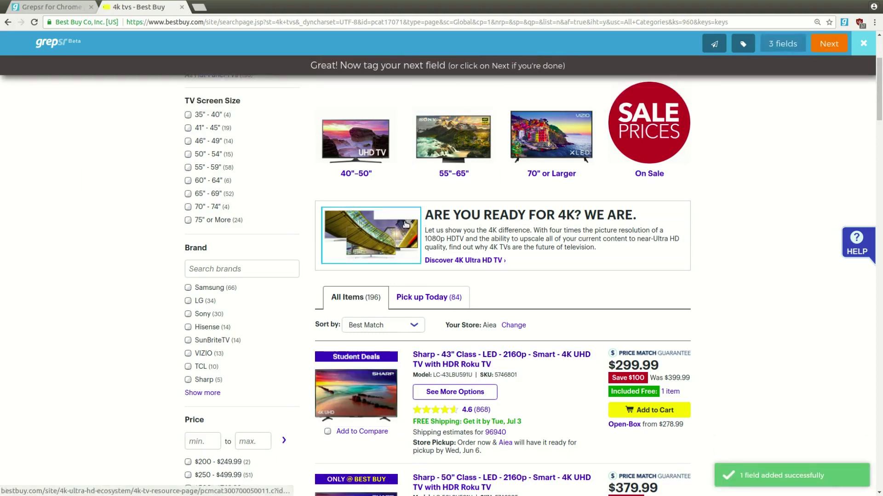
scroll(495, 252, "down", 3)
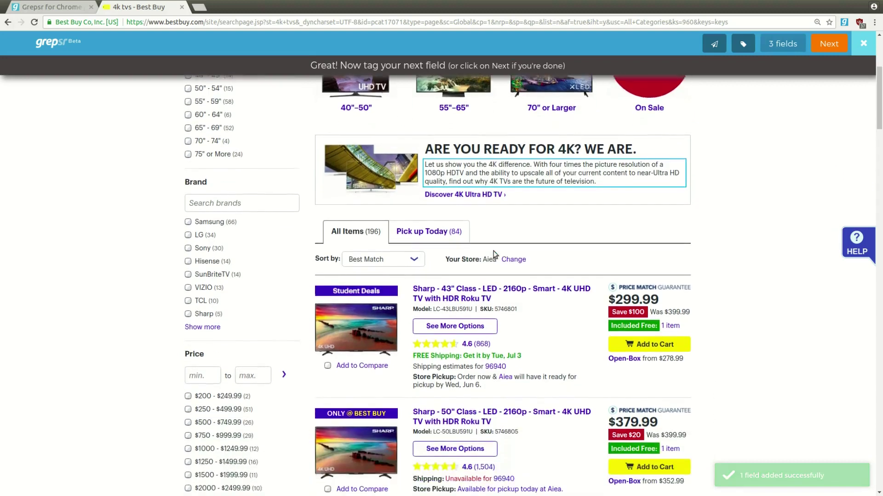
scroll(495, 254, "down", 3)
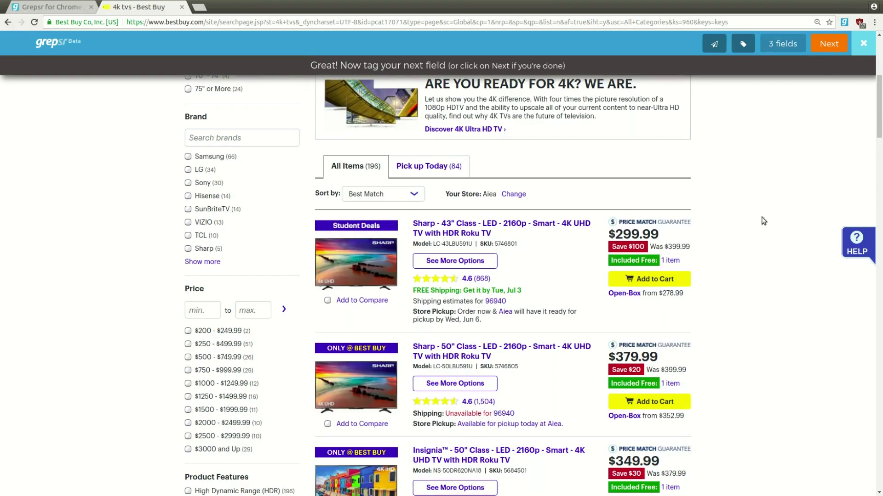
Step: Limit the scrape to 100 items
left_click(824, 51)
left_click(818, 67)
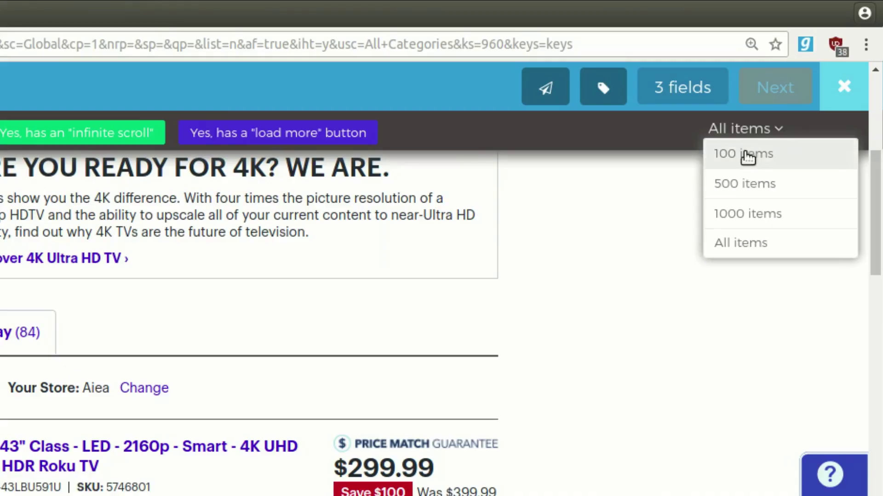
left_click(747, 156)
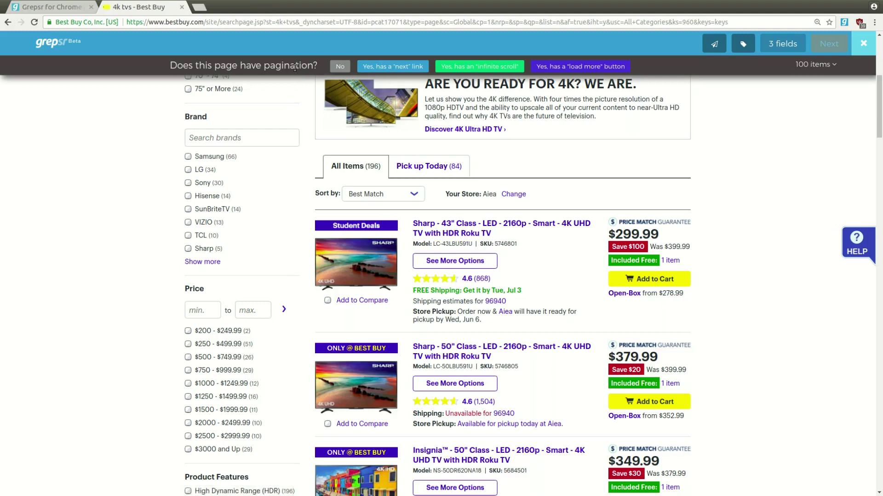
Step: Mark the Best Buy next-page arrow as the pagination link
left_click(379, 67)
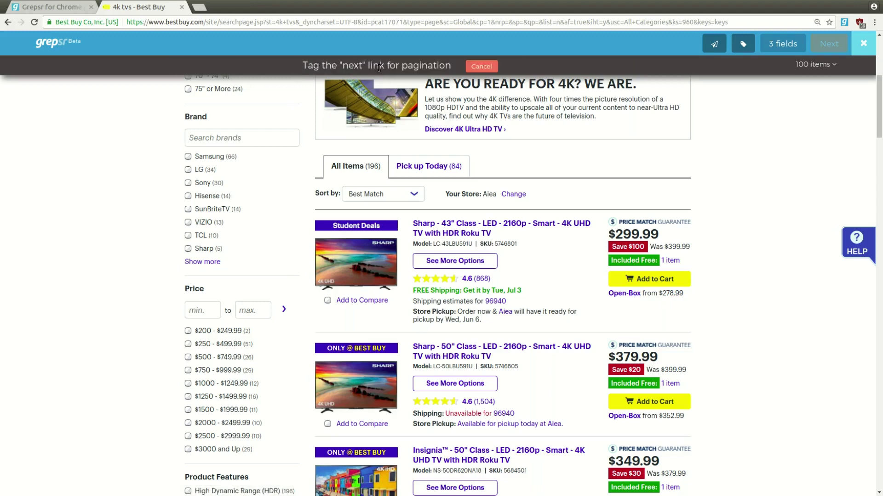
scroll(536, 134, "down", 20)
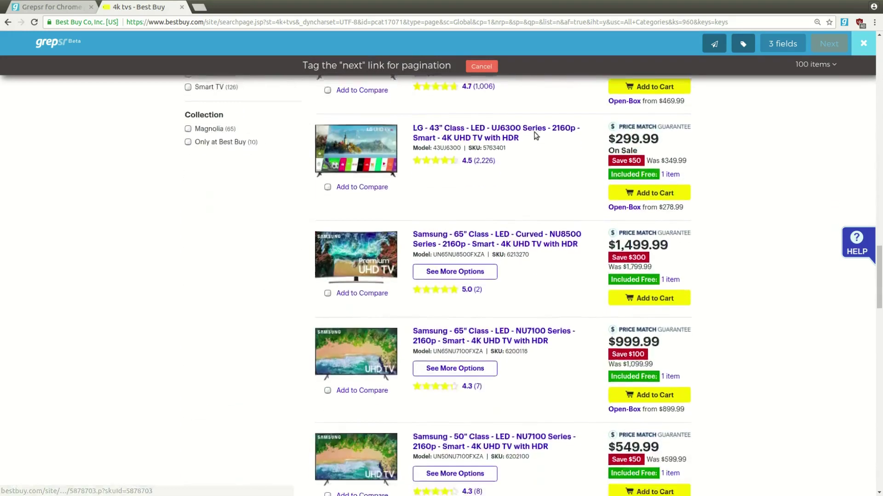
scroll(536, 134, "down", 20)
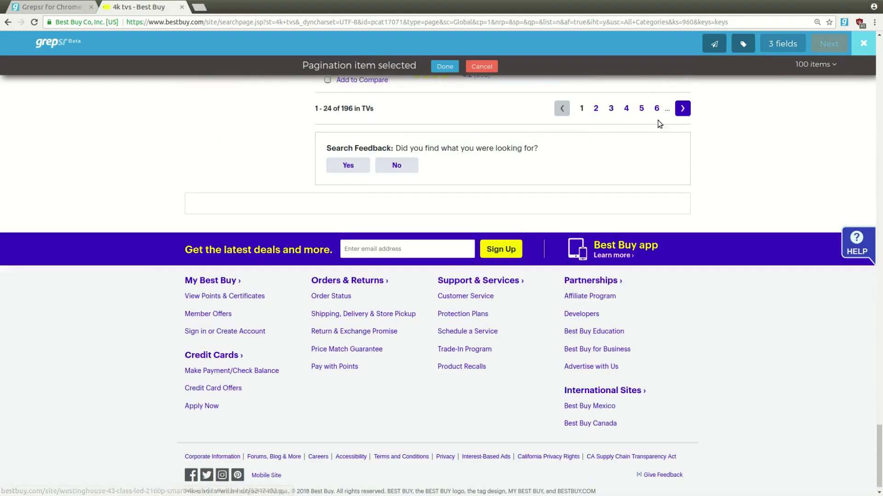
left_click(679, 112)
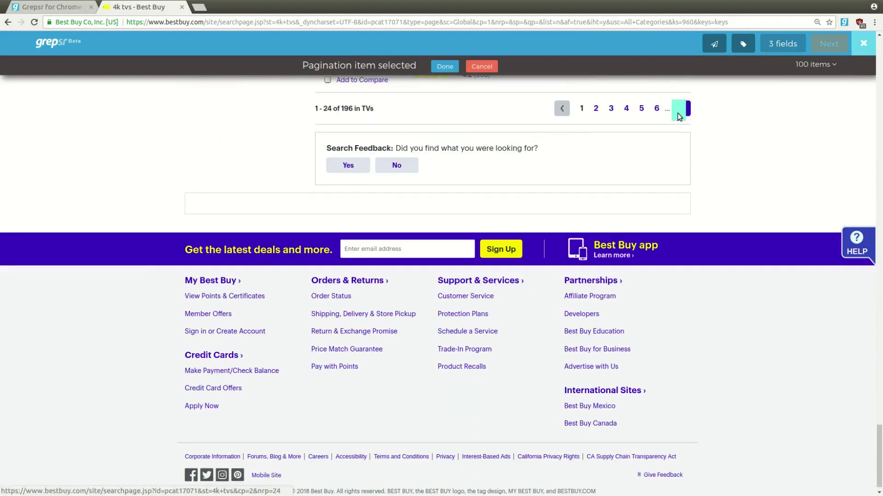
Step: Confirm the next-page link and keep text extraction for the Name field
left_click(452, 69)
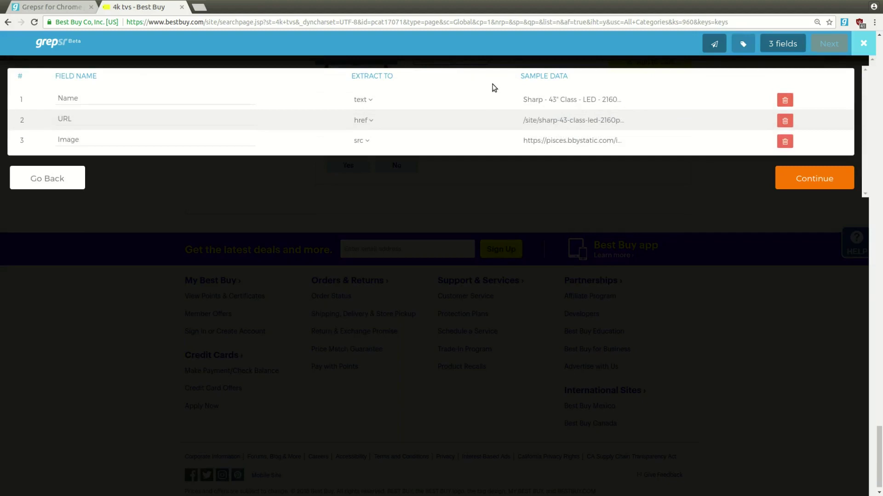
left_click(363, 99)
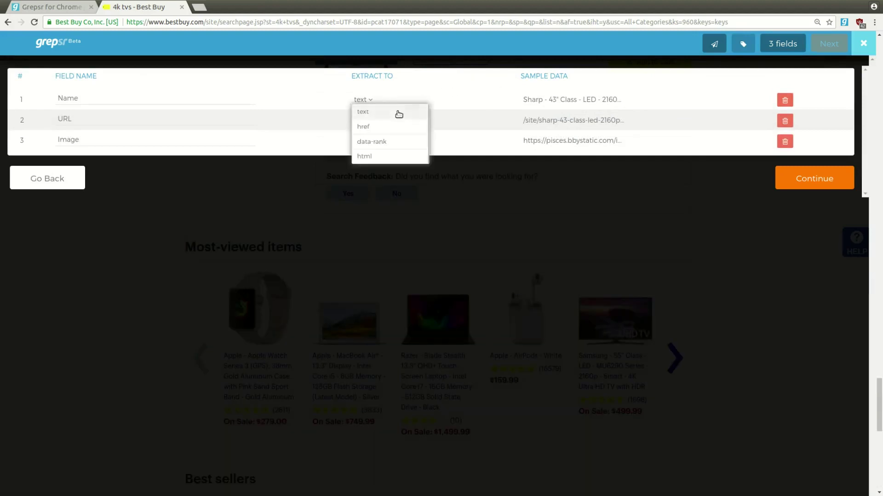
left_click(400, 113)
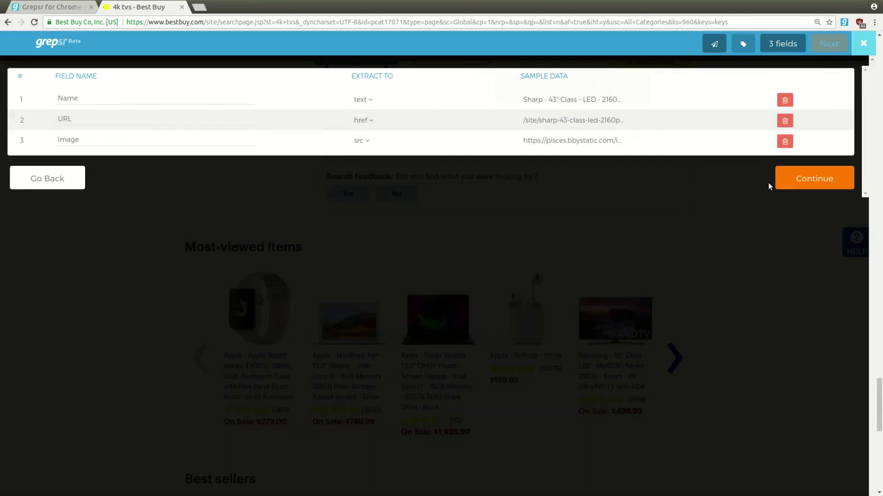
Step: Follow the first Sharp TV's product link to its detail page
left_click(787, 184)
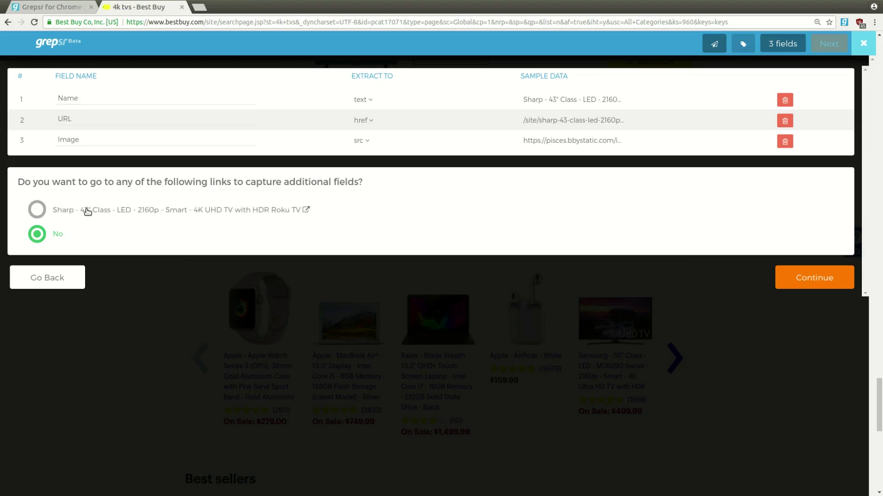
left_click(37, 209)
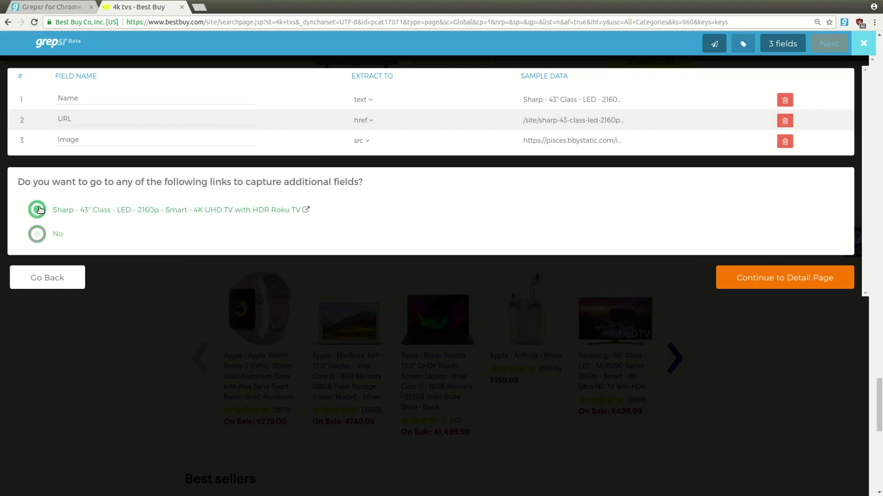
left_click(728, 281)
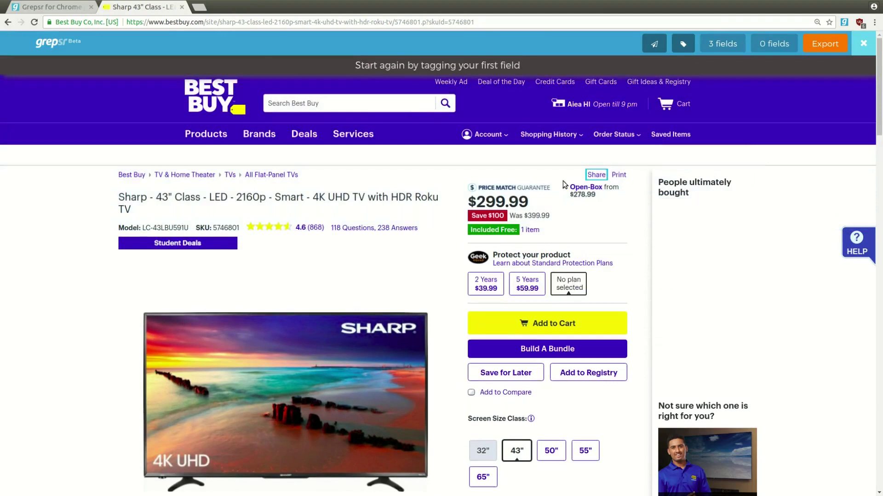
Step: Save the TV's price as a Price field and its model number as Model
left_click(522, 199)
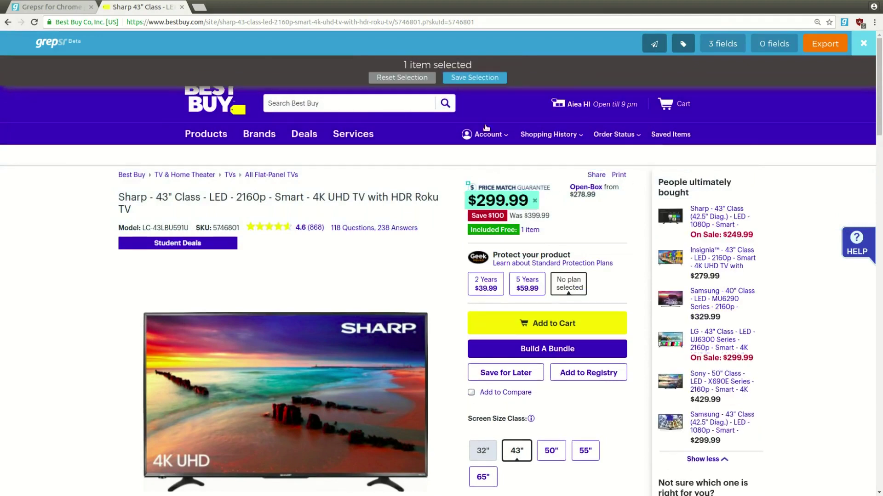
left_click(475, 80)
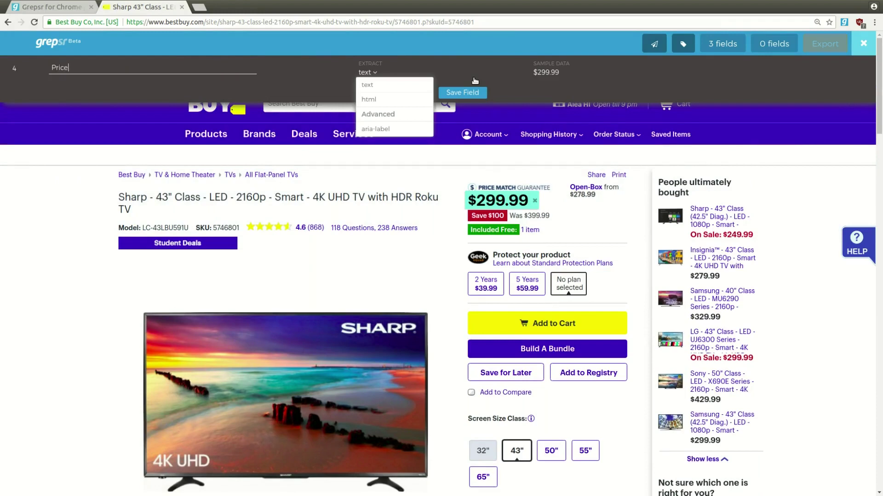
key("Return")
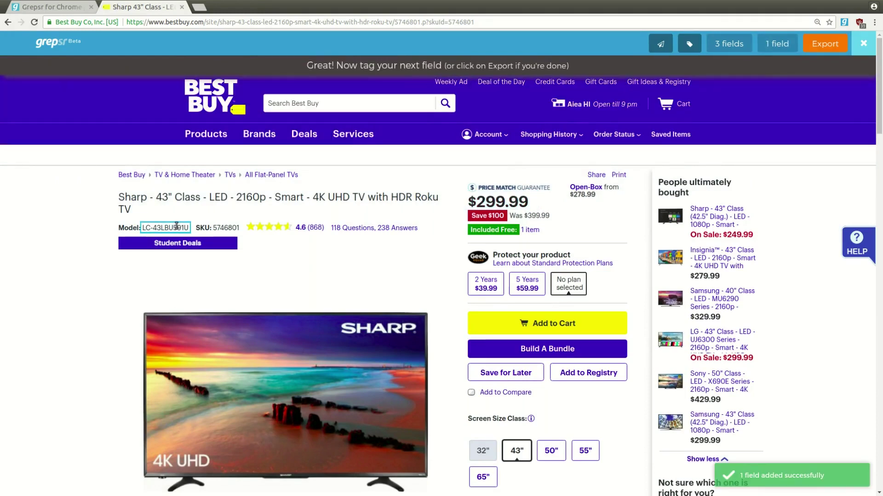
left_click(176, 226)
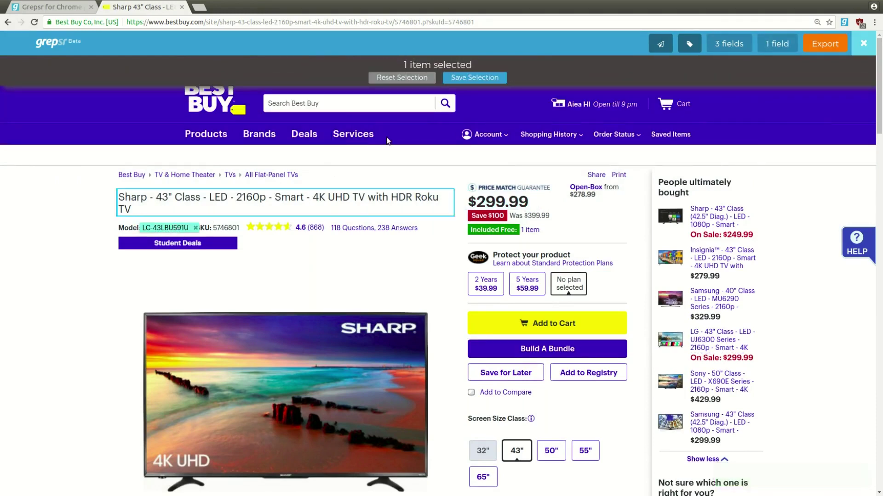
left_click(451, 79)
type("Model")
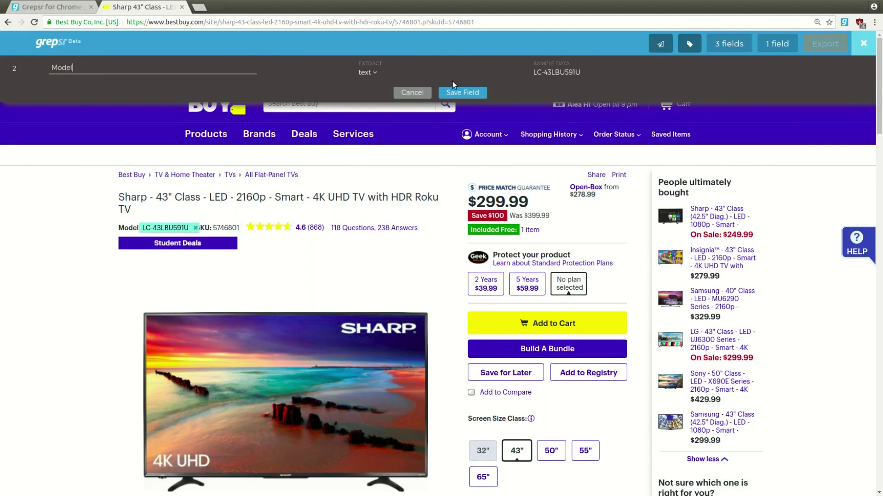
key("Return")
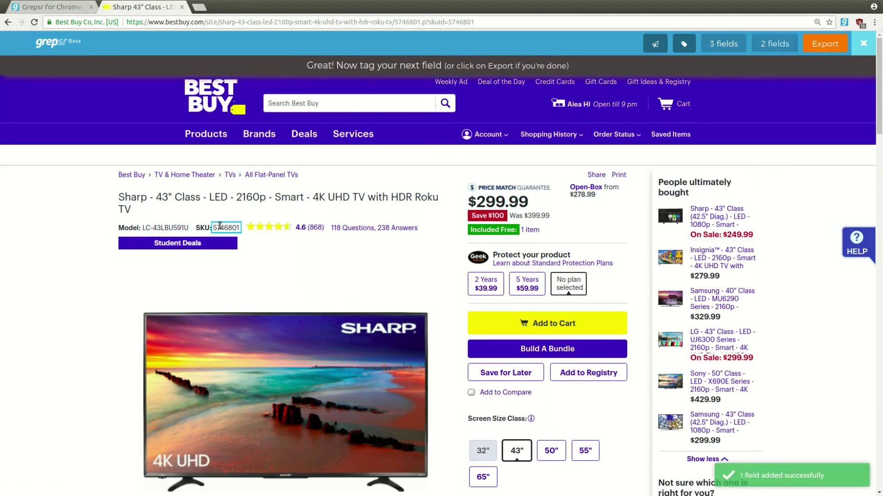
Step: Add the SKU value and the 4.6 rating as SKU and Rating fields
left_click(220, 226)
left_click(464, 82)
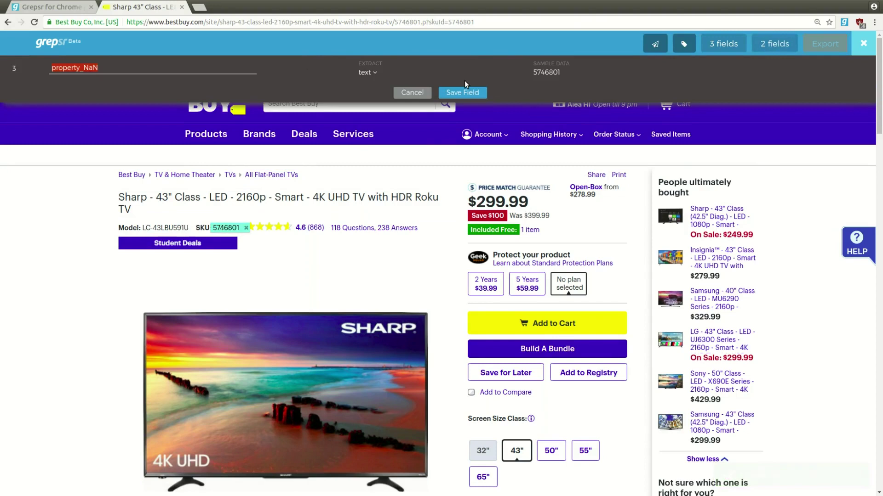
type("SKU")
key("Return")
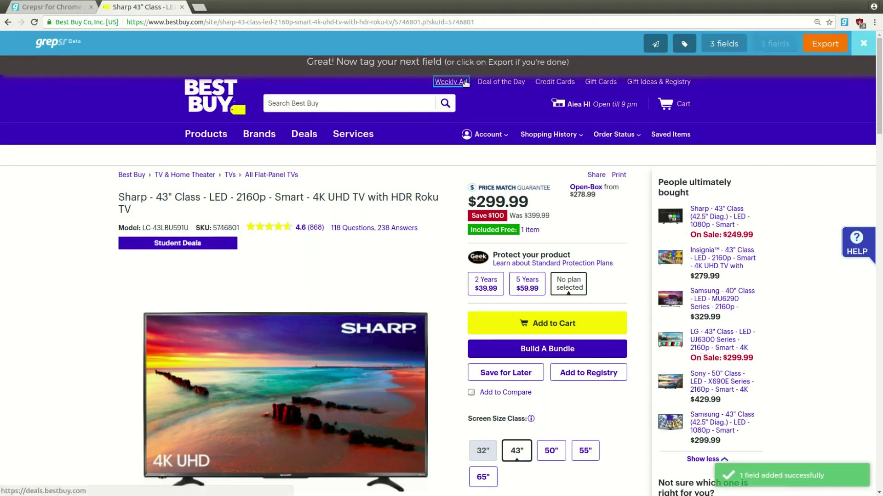
left_click(300, 227)
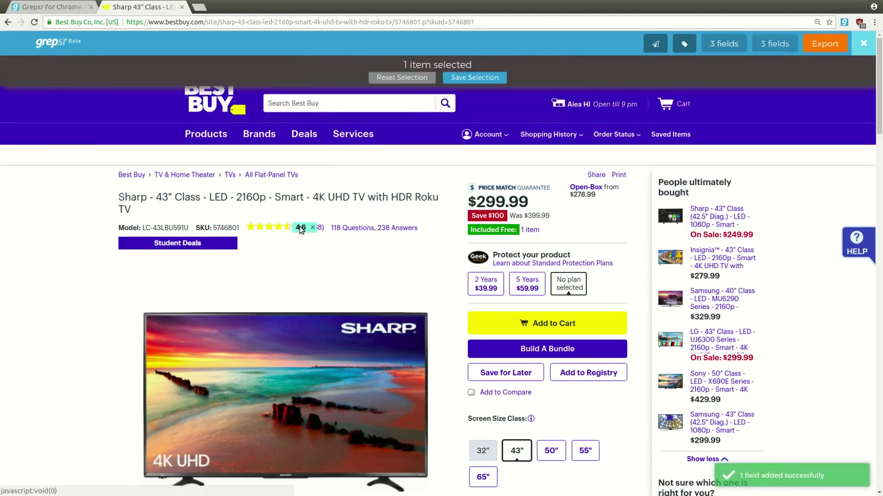
left_click(455, 79)
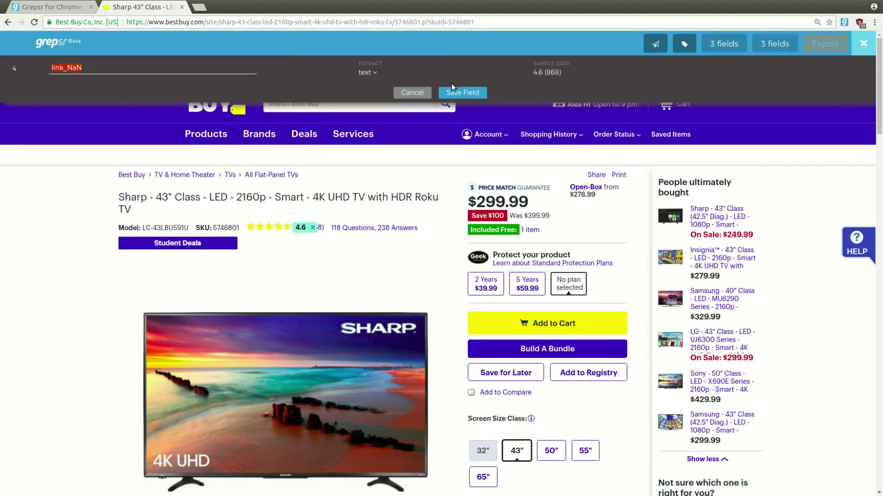
type("Rating")
left_click(453, 90)
Step: Capture the product overview text as a Description field
scroll(449, 234, "down", 4)
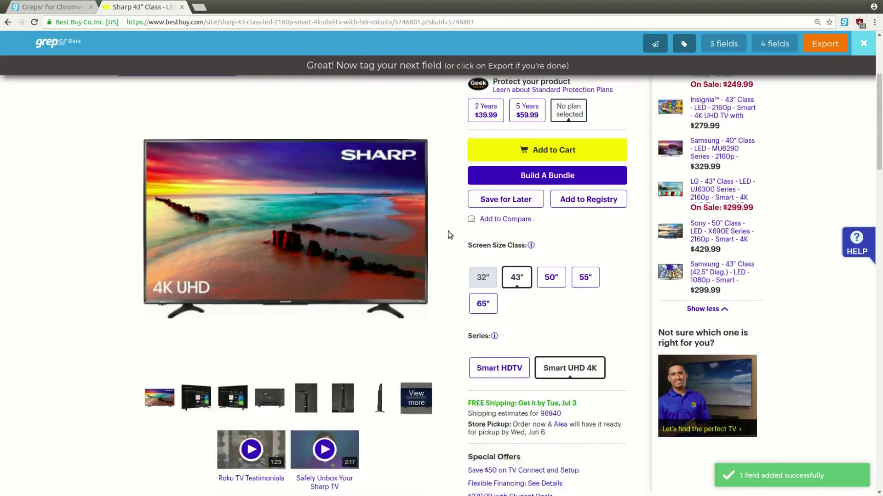
scroll(450, 235, "down", 6)
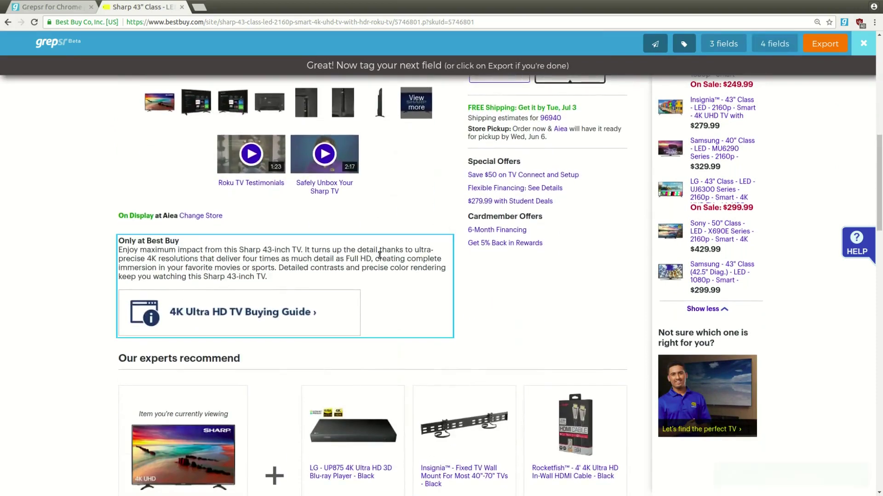
left_click(379, 255)
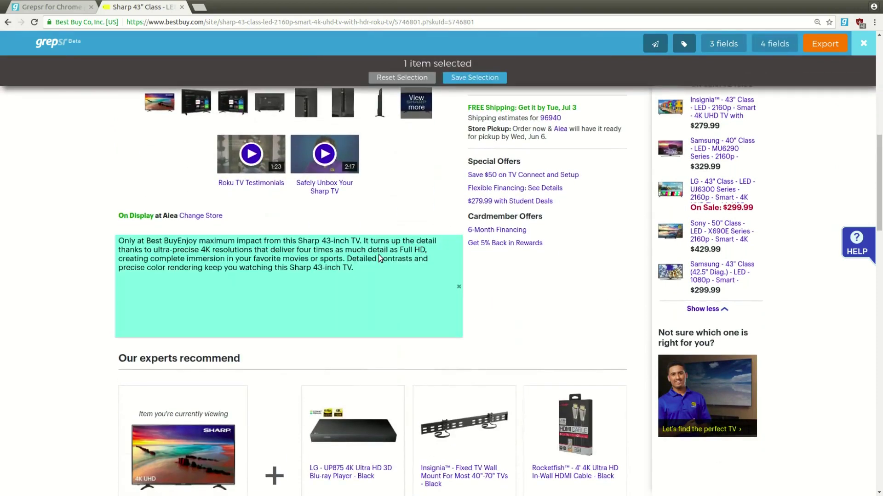
left_click(473, 81)
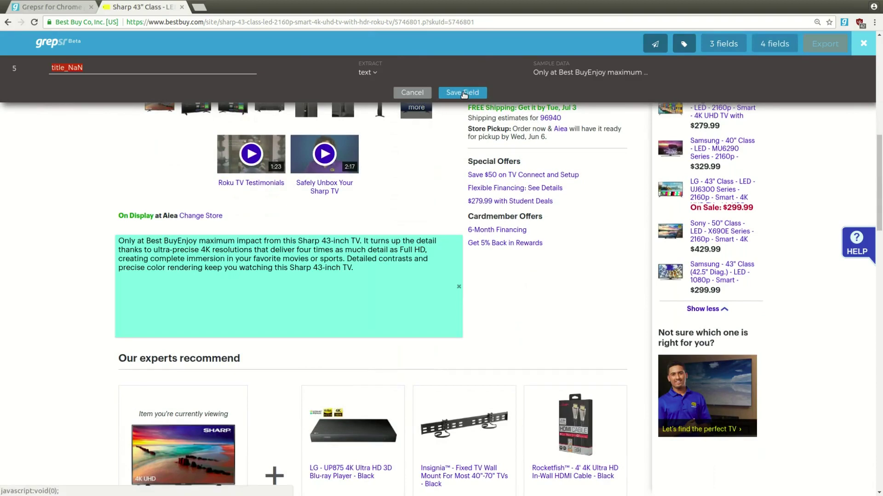
type("Description")
left_click(462, 93)
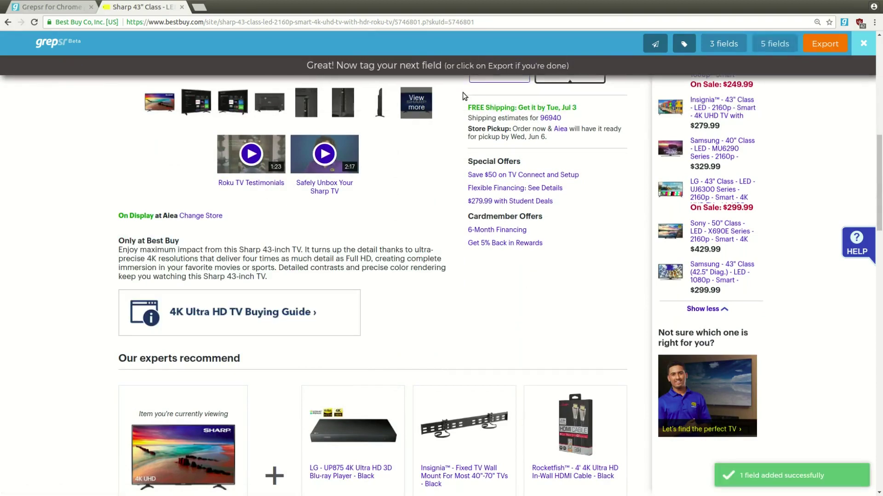
scroll(463, 109, "up", 3)
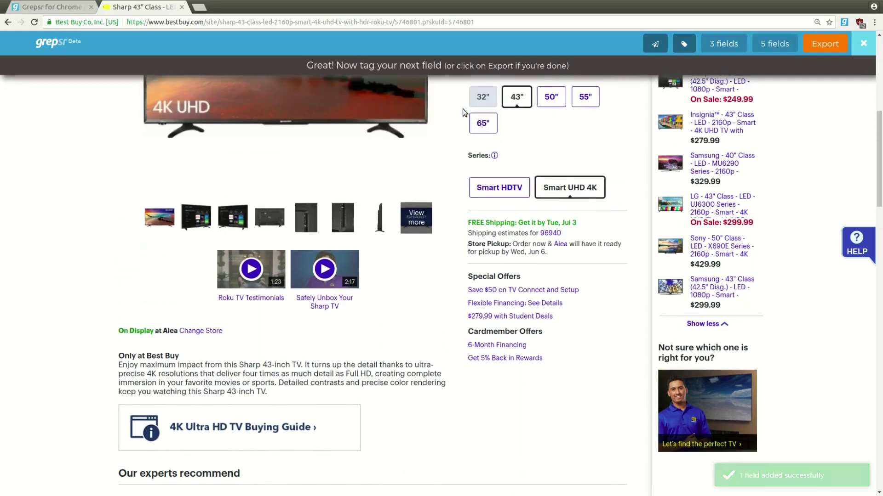
scroll(462, 108, "up", 3)
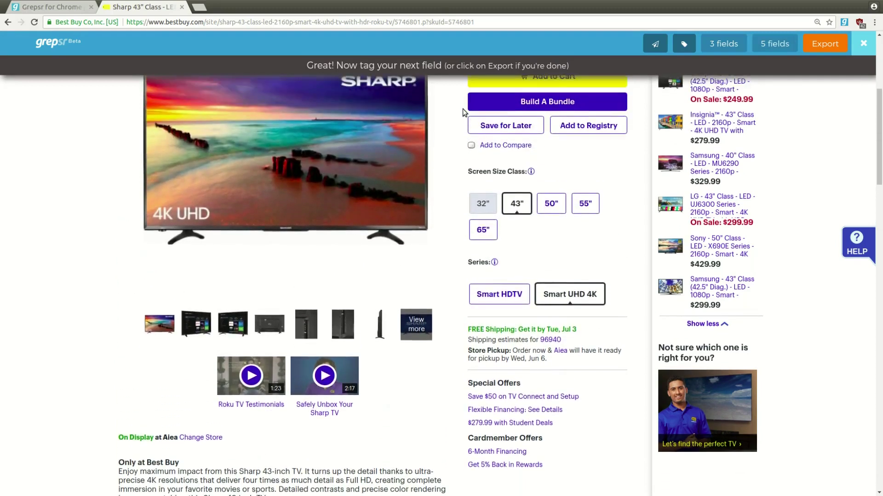
scroll(462, 108, "up", 2)
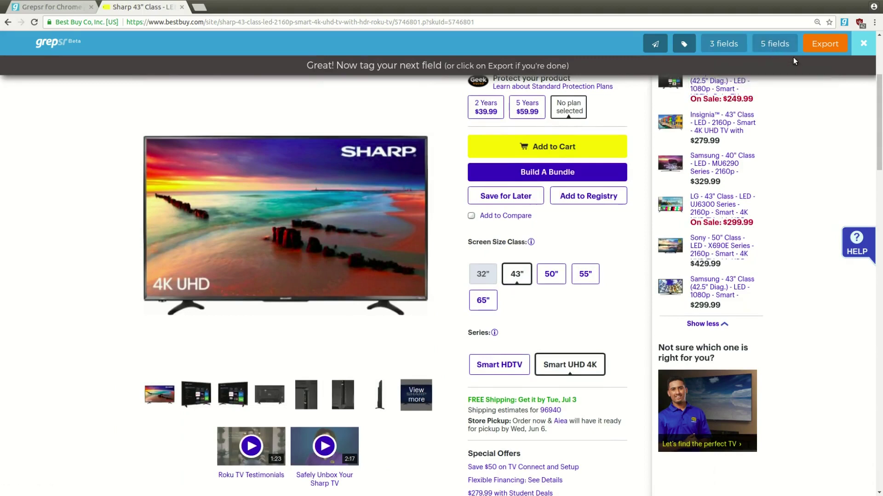
scroll(795, 90, "up", 2)
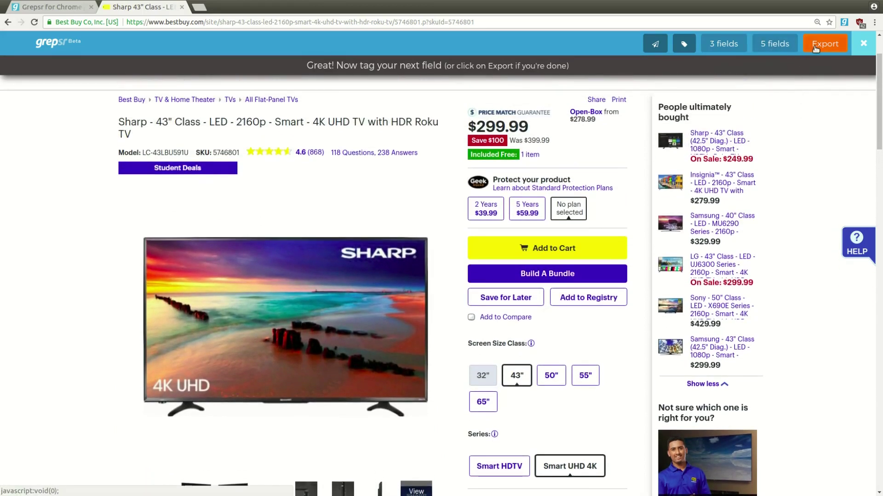
Step: Review the five captured fields on the Detail Page tab
left_click(815, 46)
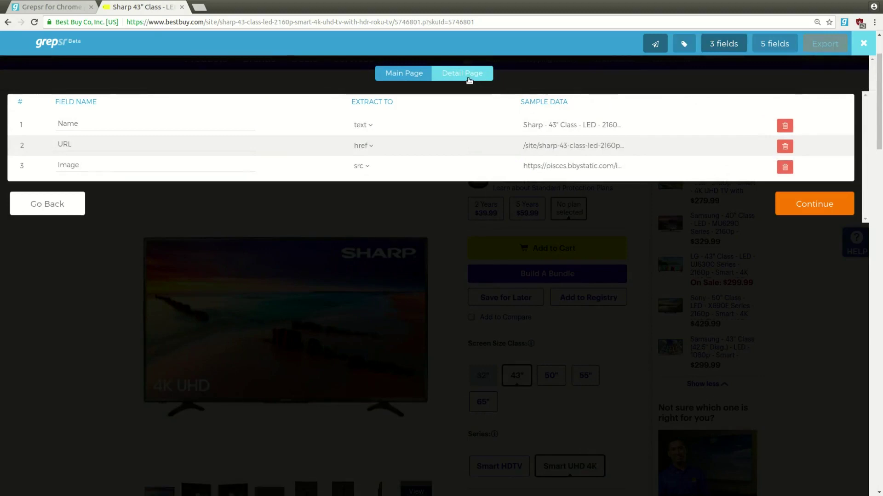
left_click(469, 81)
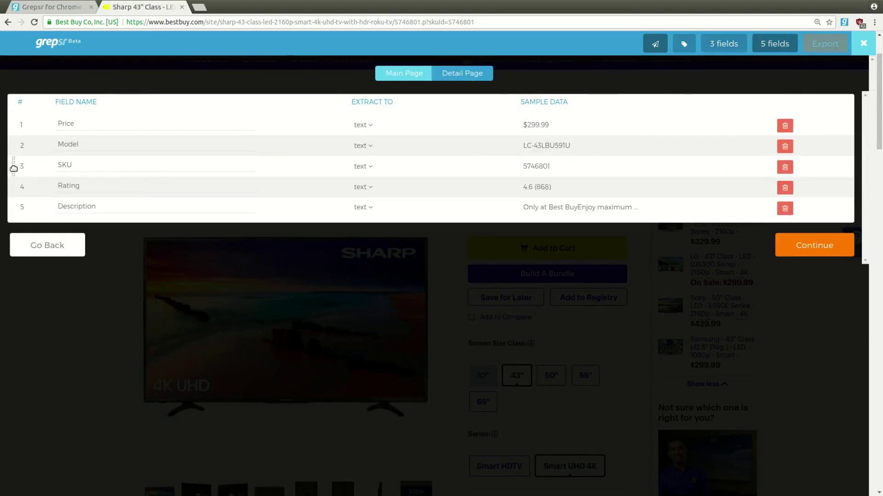
mouse_move(13, 169)
left_mouse_down()
mouse_move(14, 183)
mouse_move(16, 165)
left_mouse_up()
Step: Set the product page as not requiring a login
left_click(810, 245)
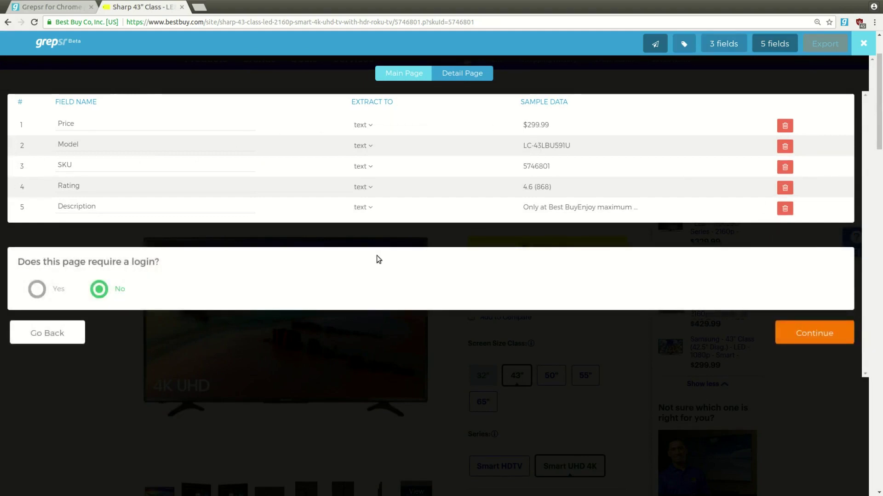
scroll(203, 255, "down", 8)
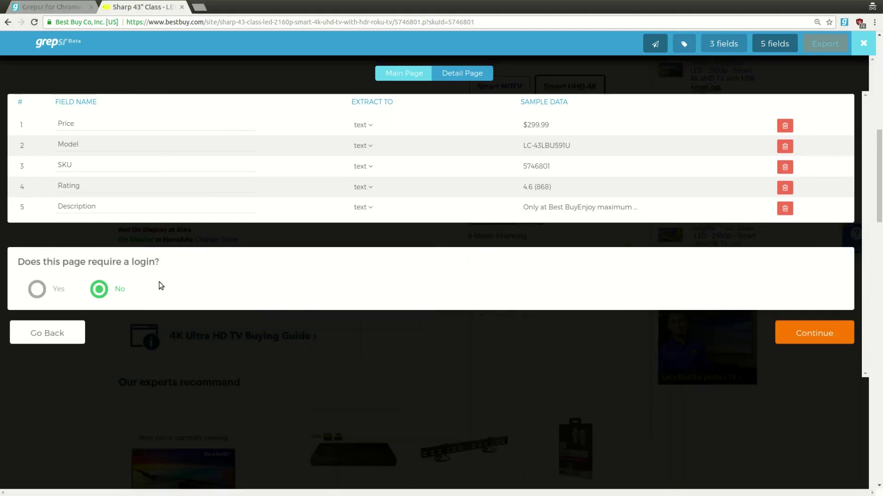
left_click(45, 291)
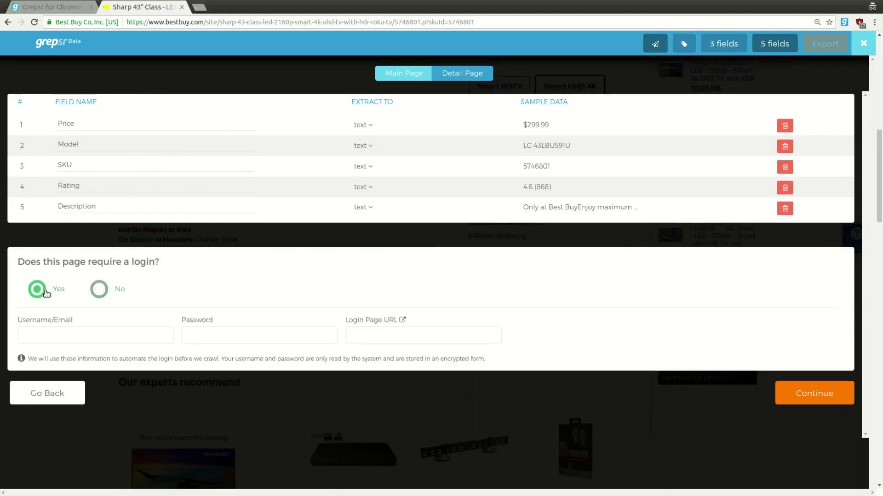
left_click(99, 289)
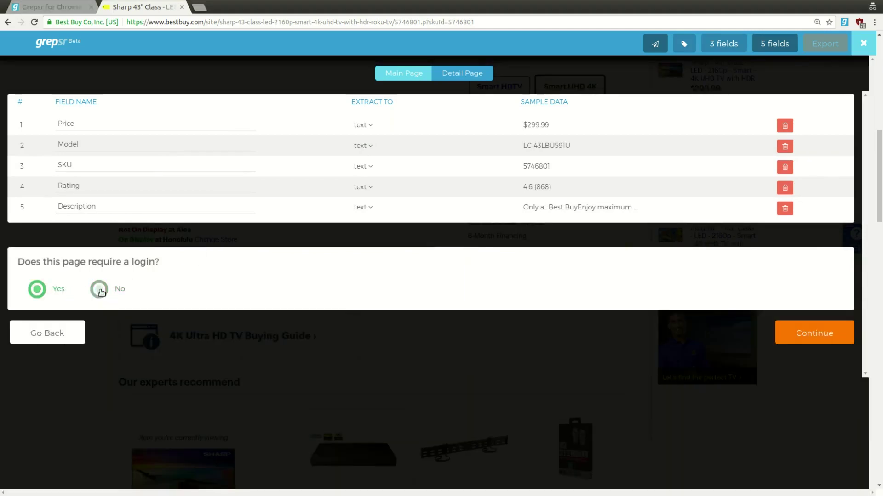
Step: Preview the sample data as a CSV table of Sharp, Insignia, Samsung, LG, TCL and Sony TVs
left_click(777, 331)
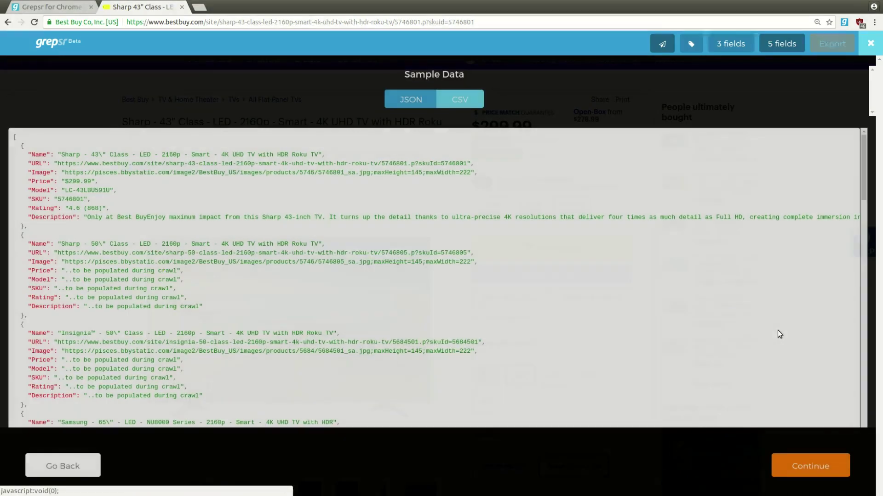
scroll(495, 221, "down", 4)
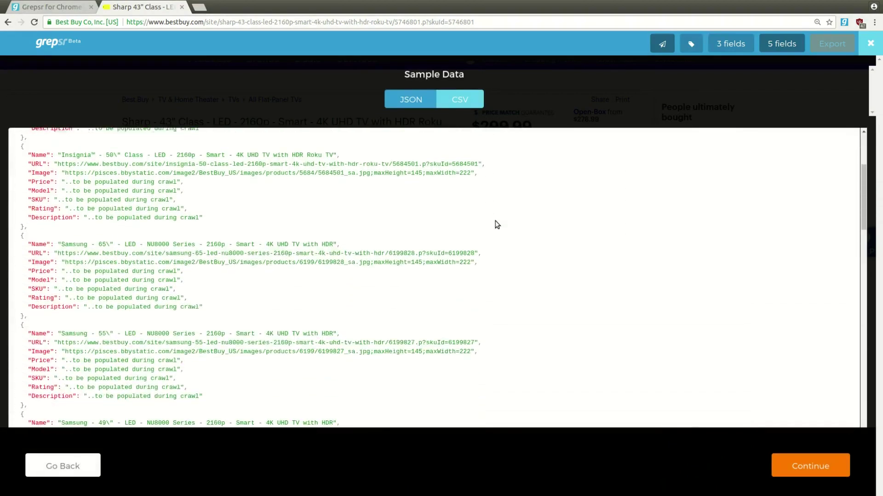
left_click(468, 103)
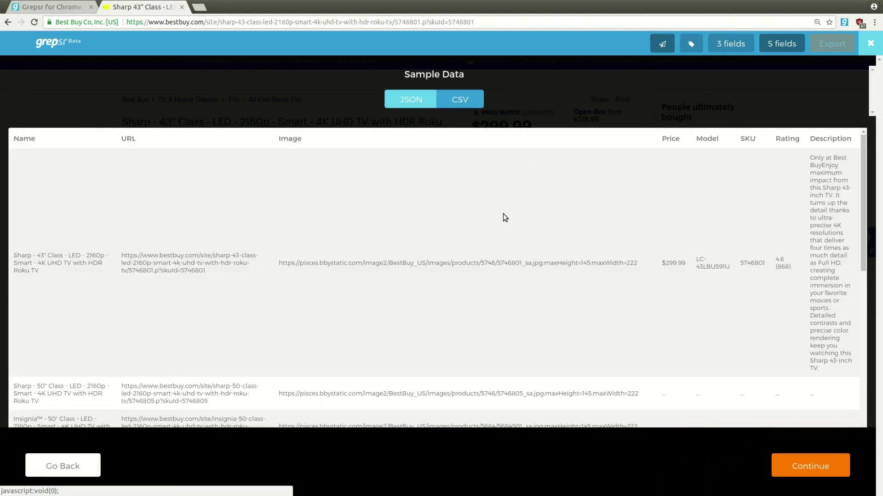
scroll(503, 213, "down", 4)
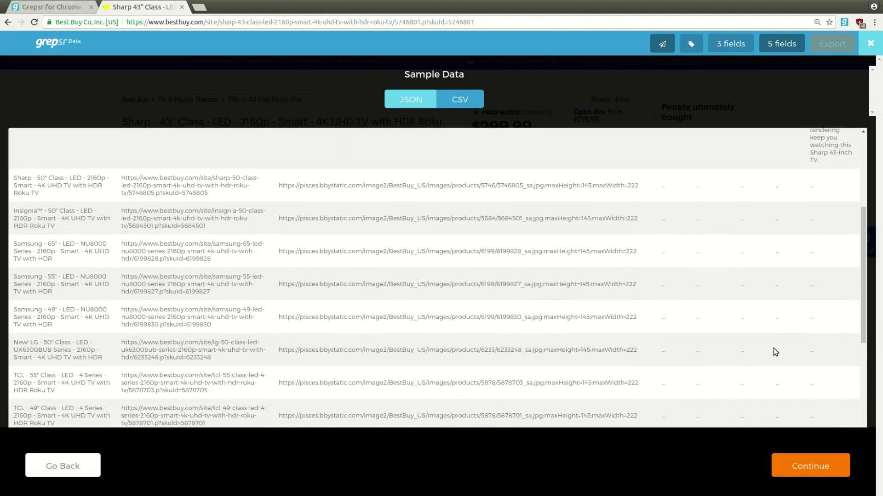
scroll(775, 363, "down", 1)
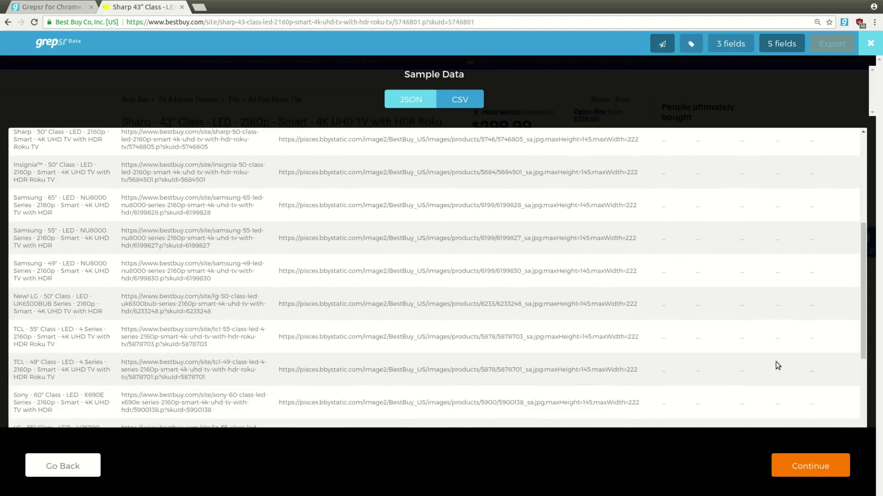
Step: Attach the crawl to the existing Best Buy project and its 4K TV listings report
left_click(807, 472)
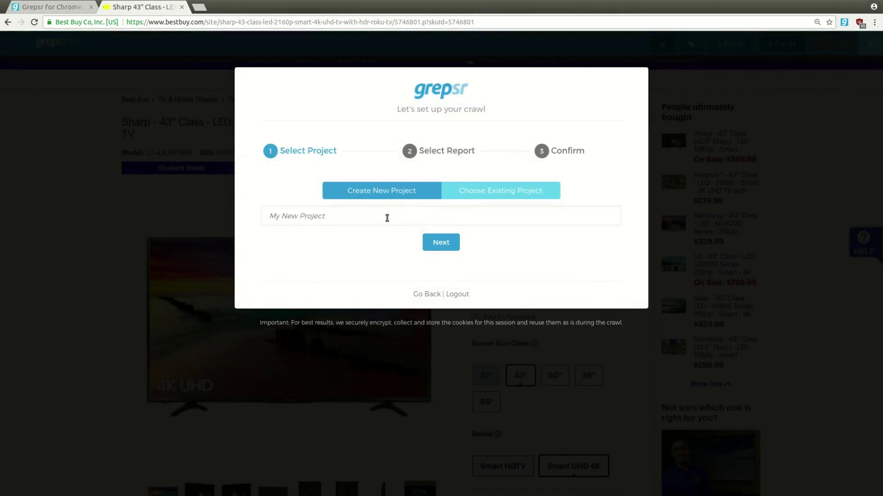
left_click(468, 195)
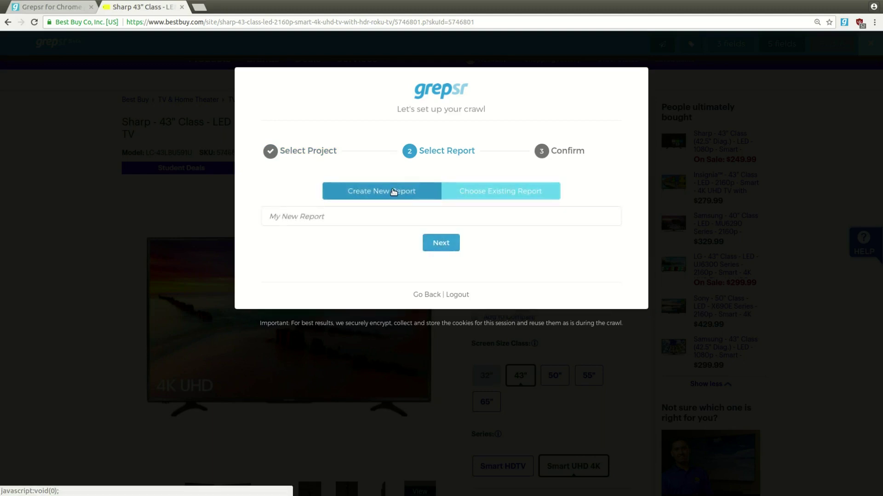
left_click(415, 211)
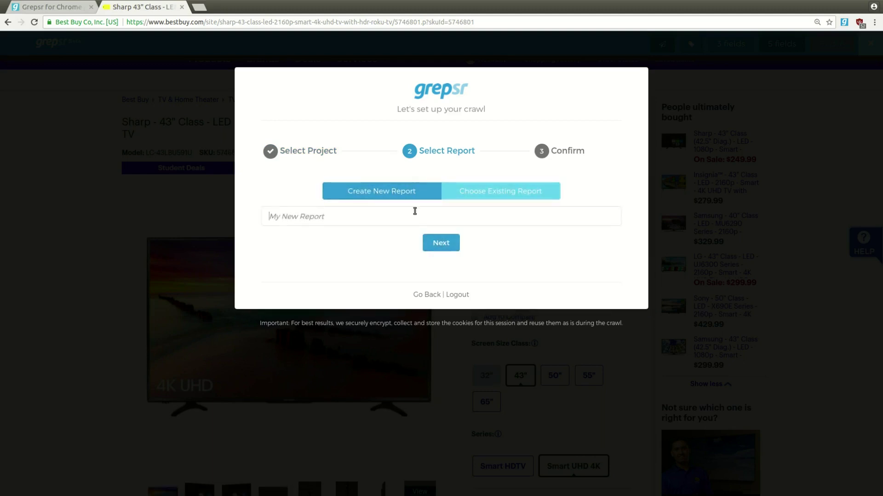
left_click(464, 197)
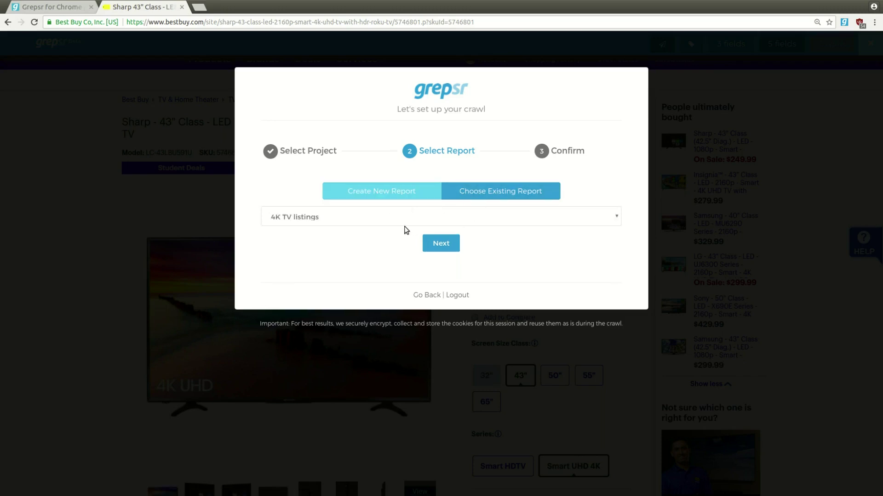
left_click(434, 245)
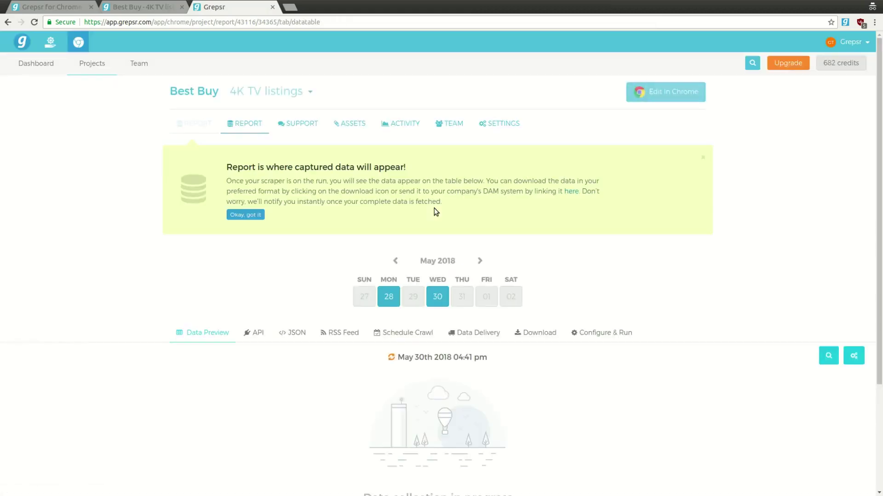
Step: Save the report's delivery options with XLSX and CSV formats checked
scroll(434, 209, "down", 5)
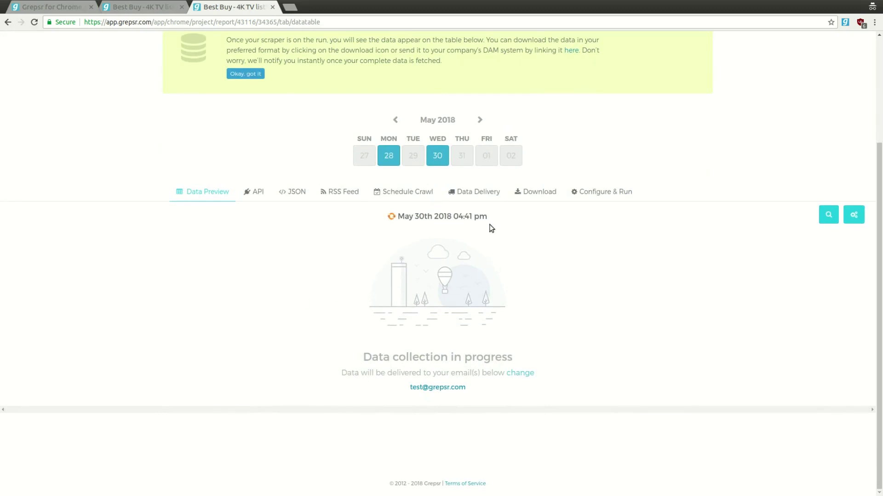
left_click(473, 195)
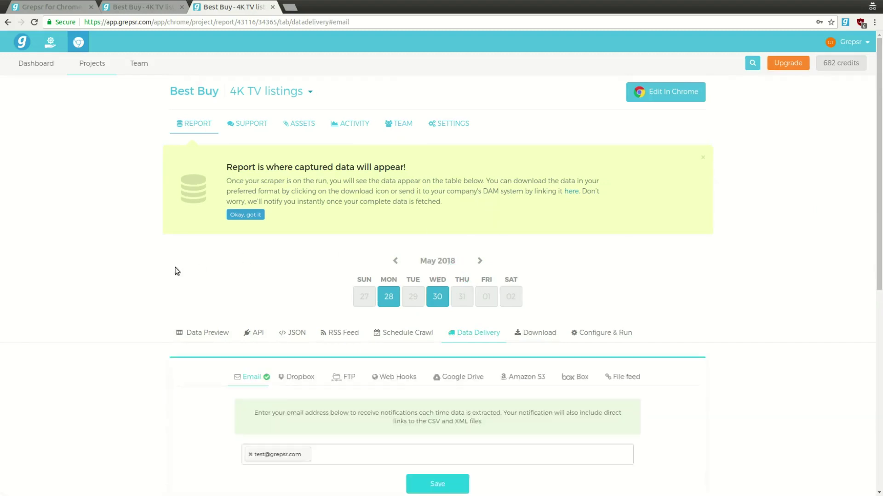
scroll(201, 272, "down", 5)
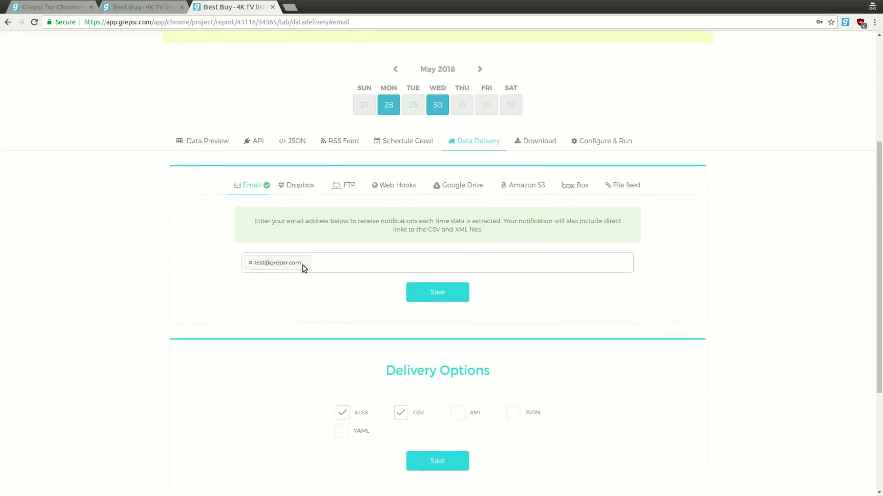
left_click(340, 264)
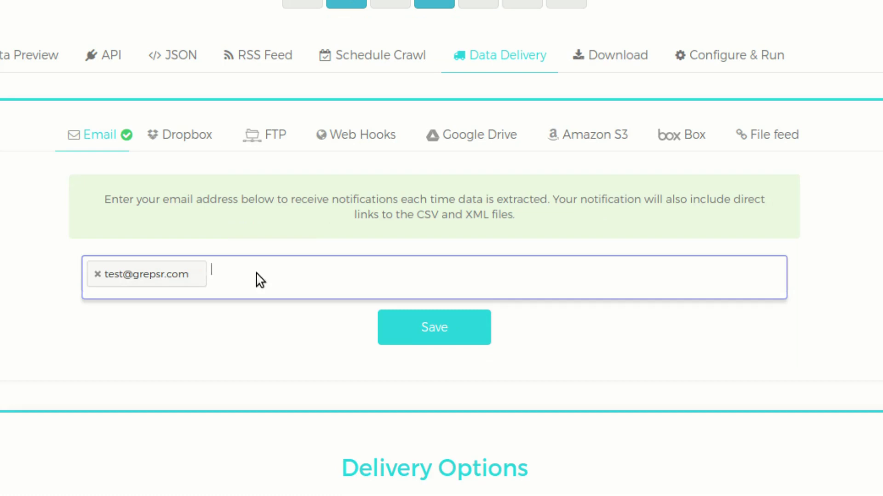
scroll(260, 279, "down", 1)
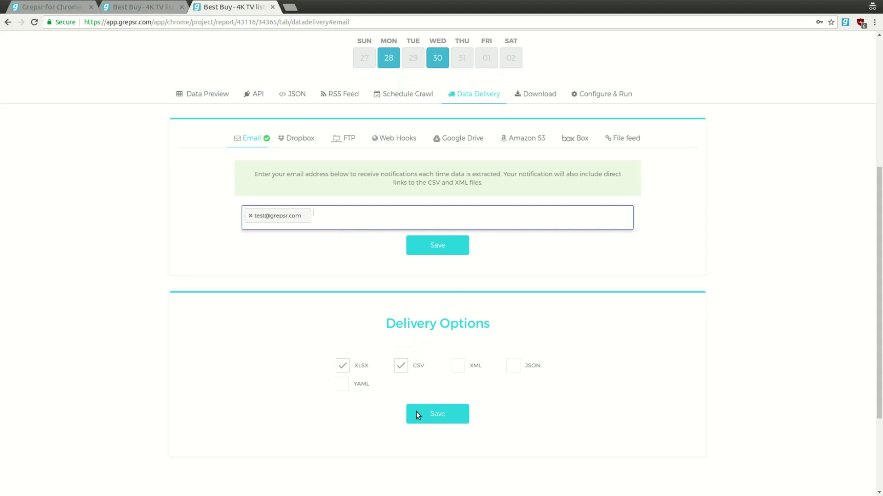
left_click(417, 415)
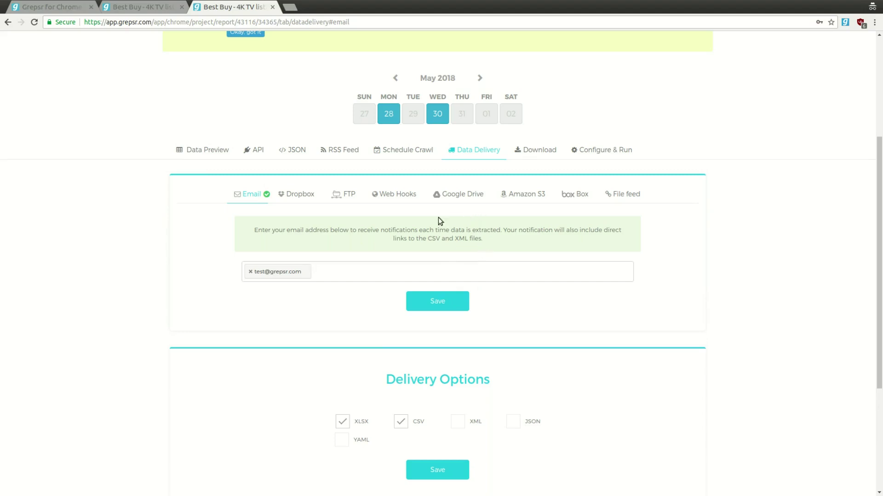
Step: Look over the Dropbox, Google Drive and Amazon S3 delivery options, then the Download section
left_click(298, 203)
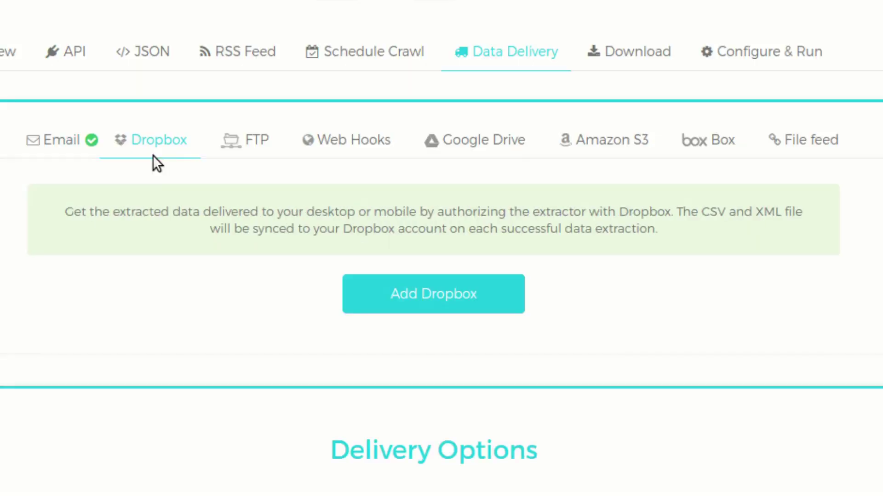
left_click(477, 145)
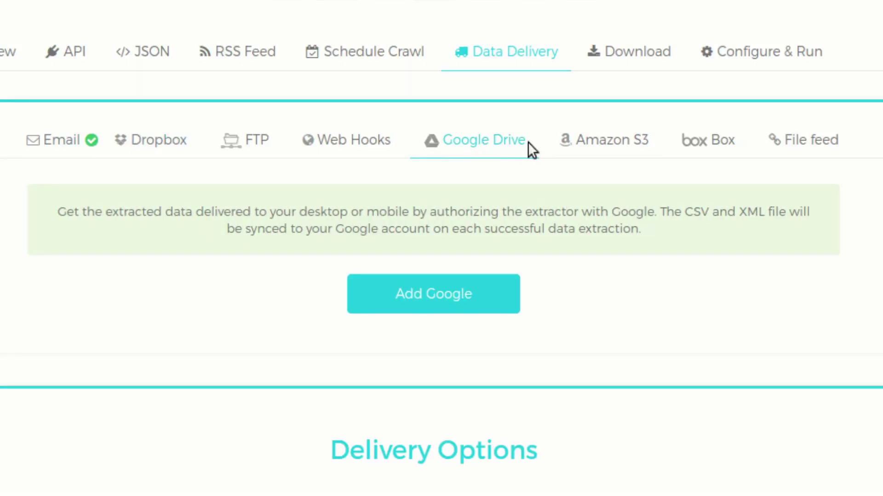
left_click(587, 146)
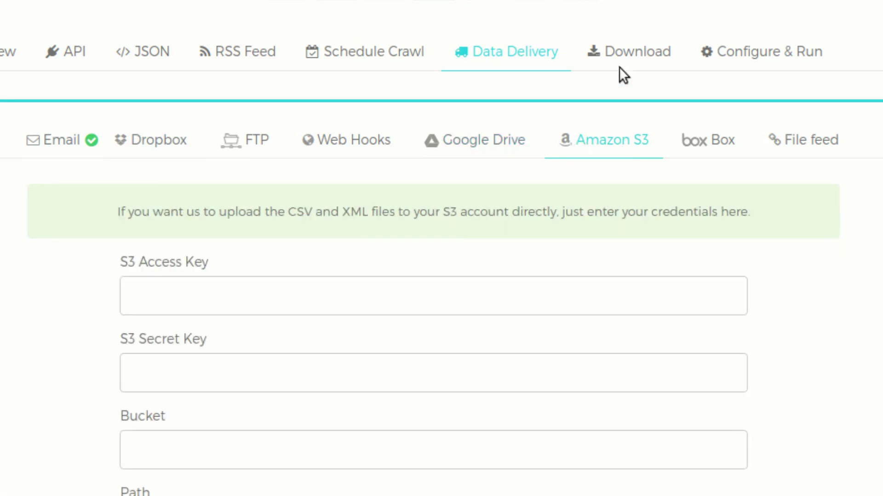
left_click(618, 64)
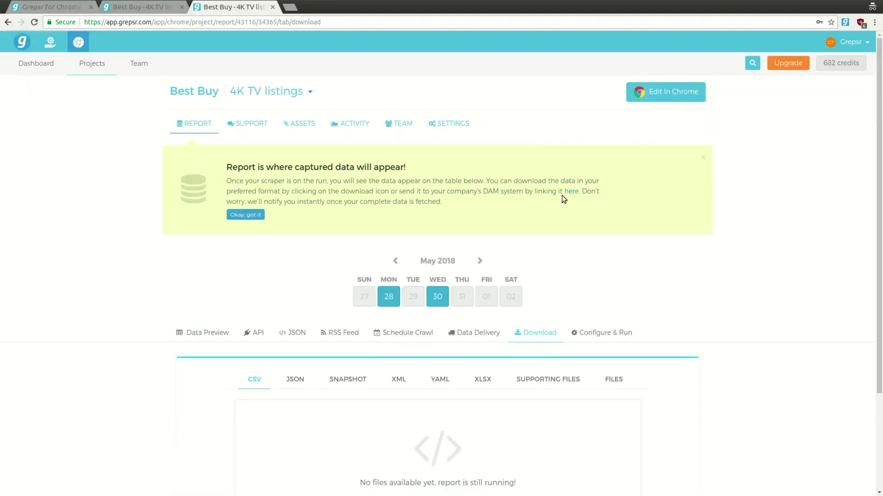
Step: Look over the 100 scraped 4K TV records in Data Preview, then show the Download section
scroll(564, 198, "down", 3)
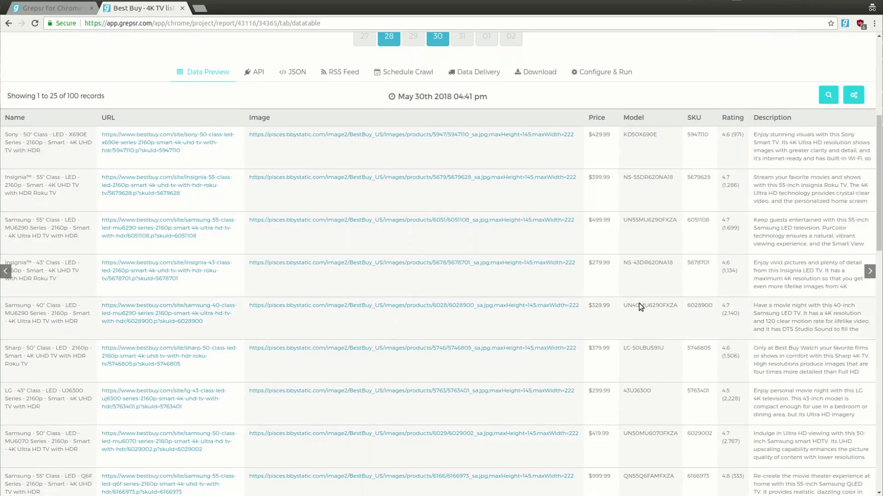
scroll(621, 310, "down", 2)
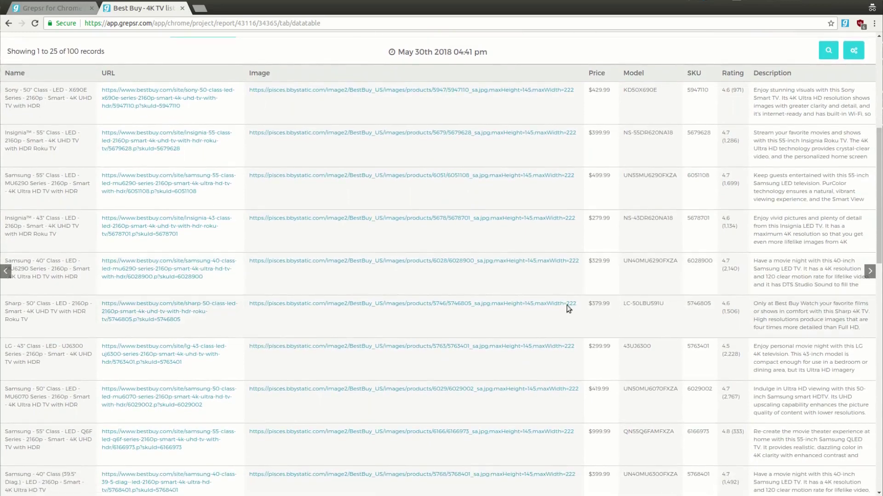
scroll(570, 301, "up", 2)
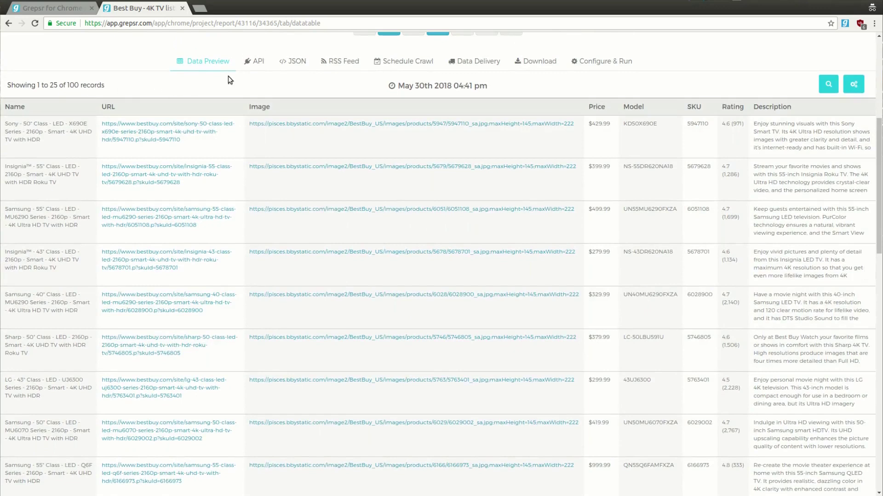
scroll(369, 82, "up", 4)
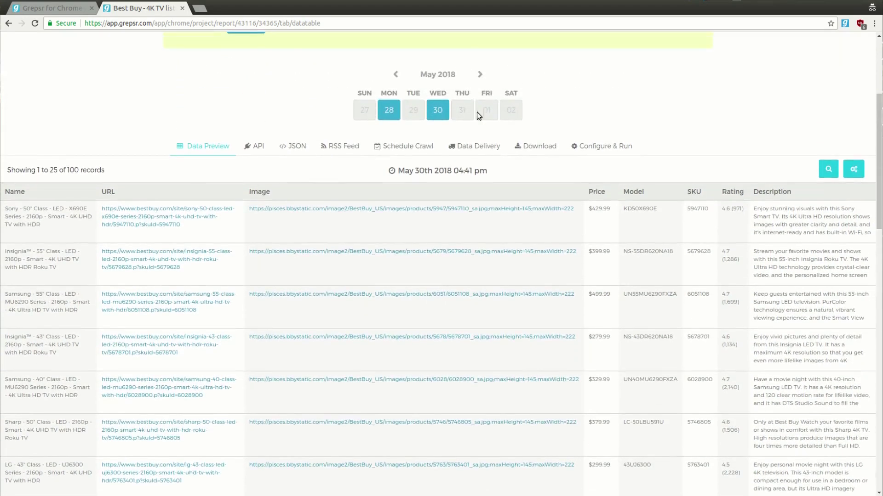
left_click(529, 146)
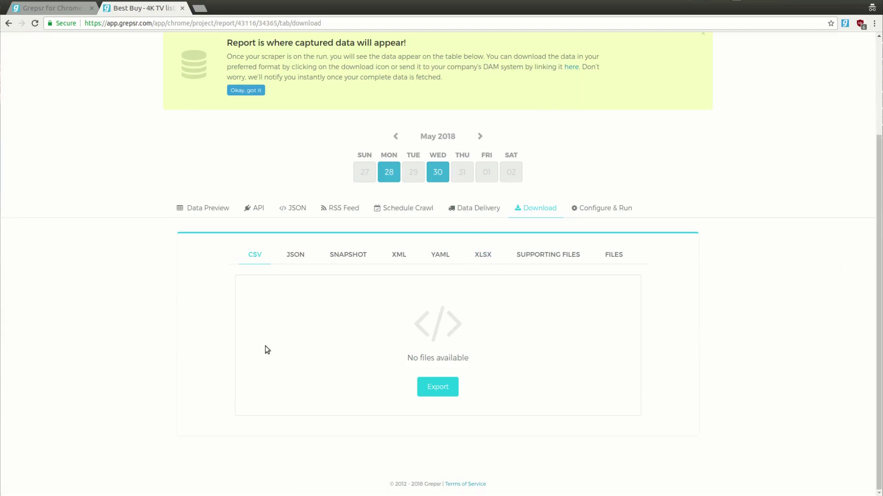
Step: Reload the report so the finished export appears, and download the generated CSV file
left_click(35, 24)
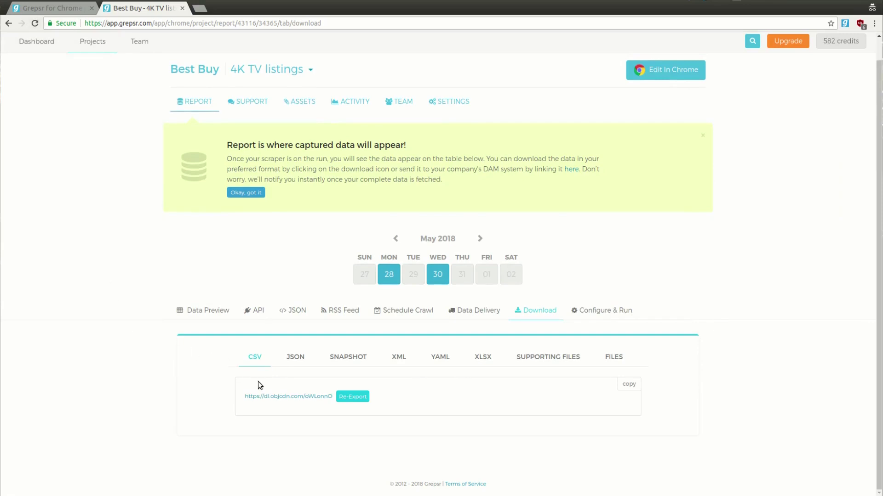
left_click(283, 397)
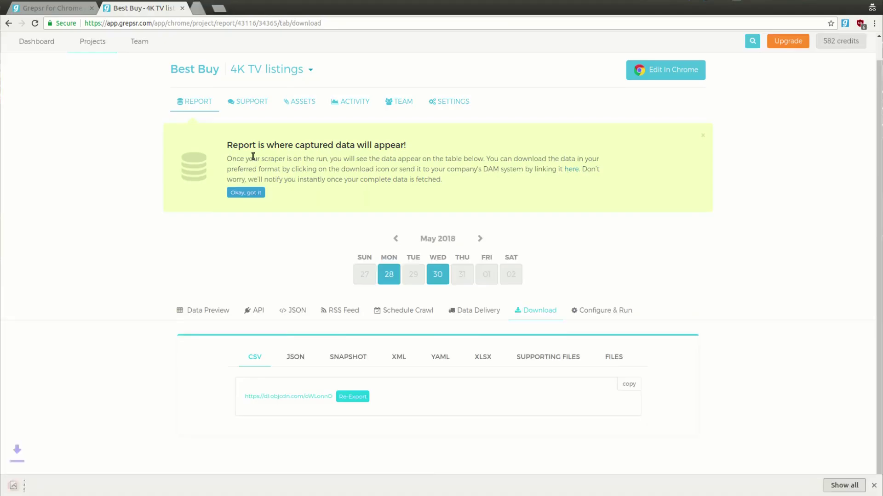
scroll(253, 157, "down", 1)
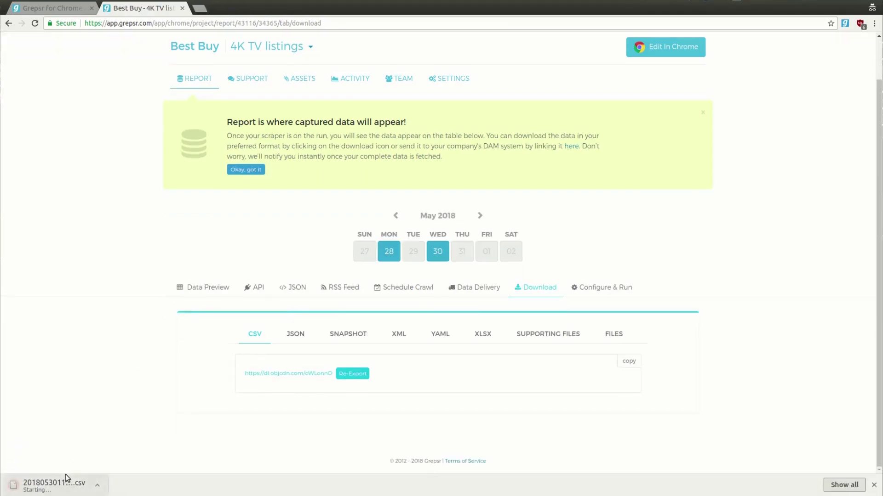
scroll(168, 260, "up", 2)
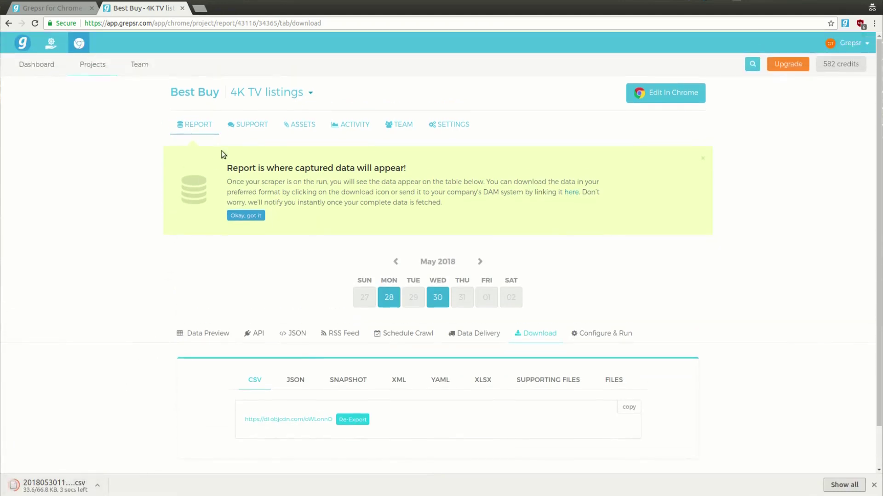
Step: Open the Best Buy project's SUPPORT page and bring its empty message editor into view
left_click(249, 128)
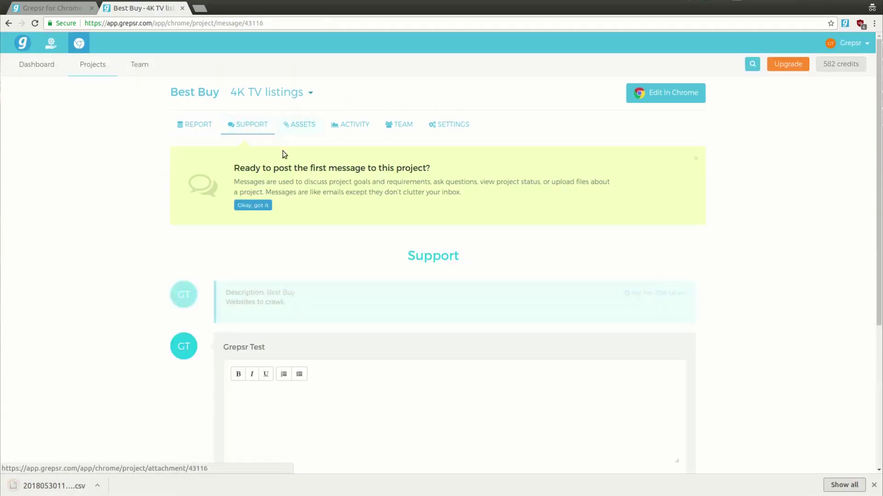
scroll(214, 187, "down", 3)
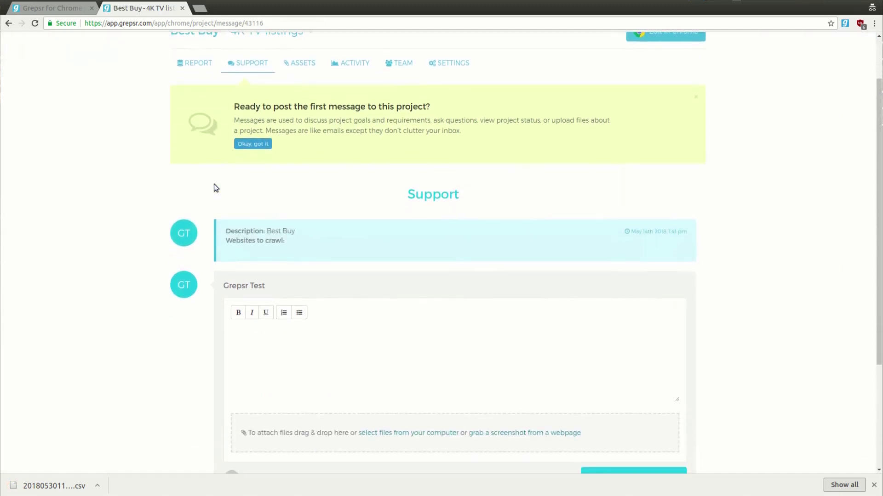
scroll(258, 338, "down", 2)
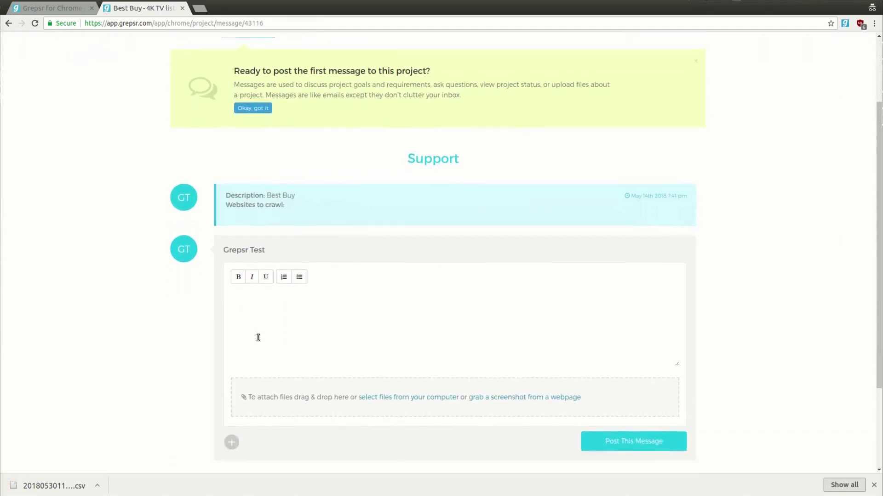